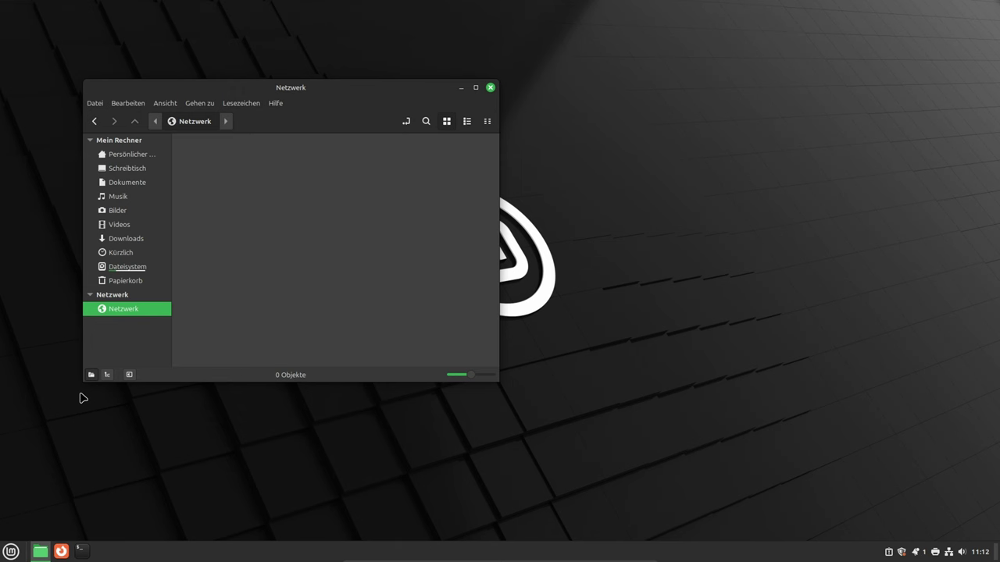
- Ping cs-pauli-23 from a terminal and stop it after 5 of 5 replies with 0% loss
click(82, 551)
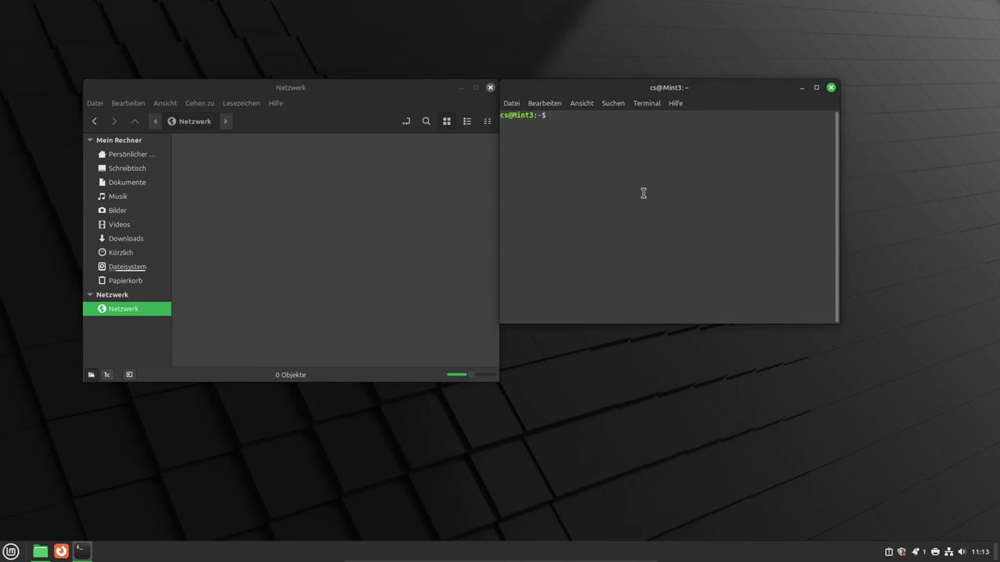
text(ping cs-pauli-23)
key(Return)
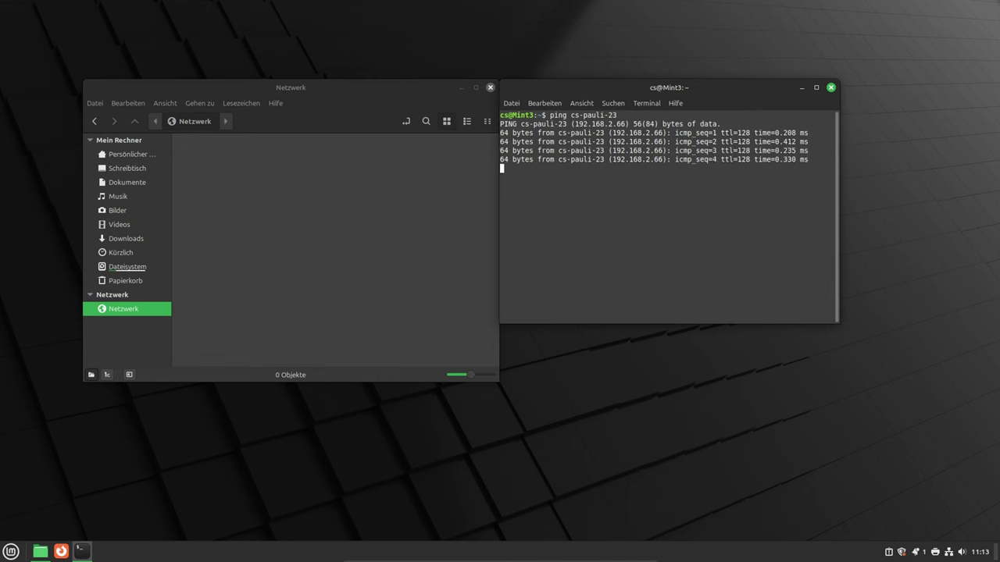
key(ctrl+c)
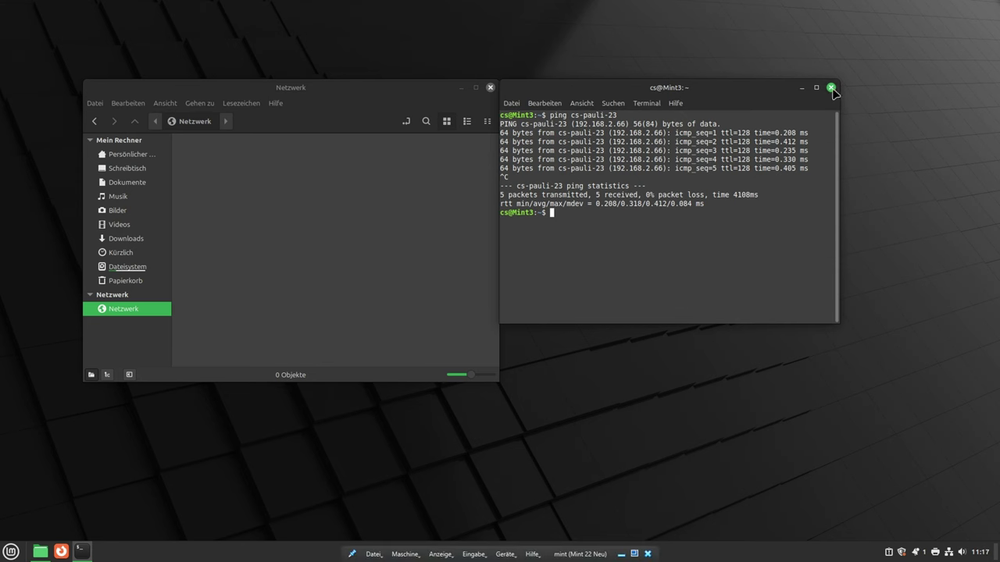
- Close the terminal so Nemo's Netzwerk view is showing again
click(831, 87)
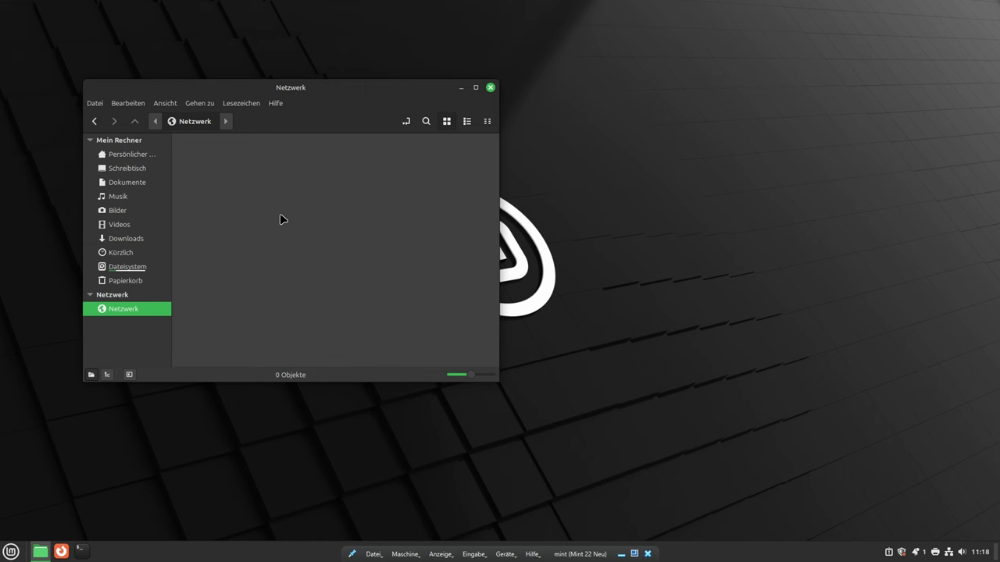
- Go to smb://cs-pauli-23 in Nemo's location bar to bring up its login prompt
click(194, 122)
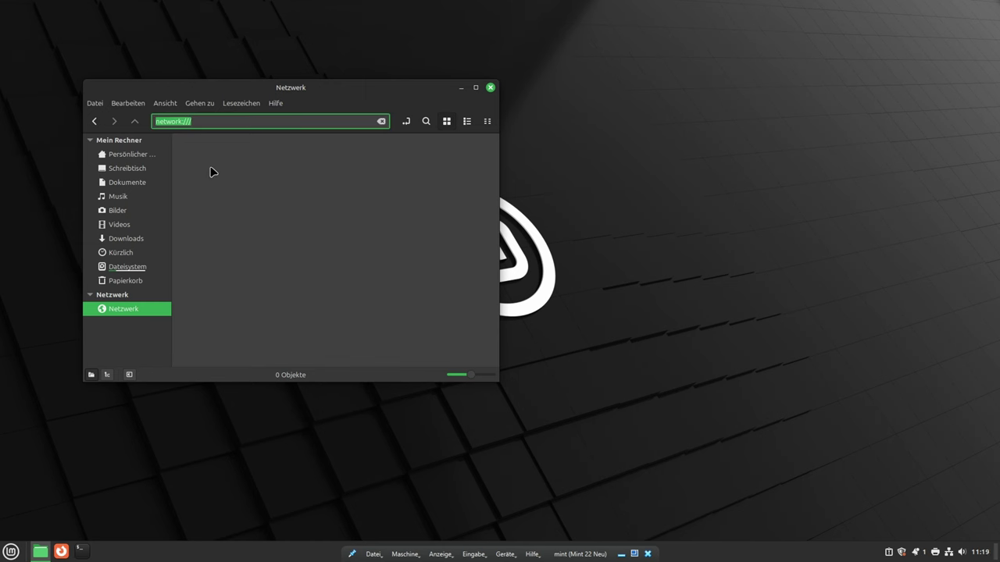
text(smb://cs-pauli-23)
key(Return)
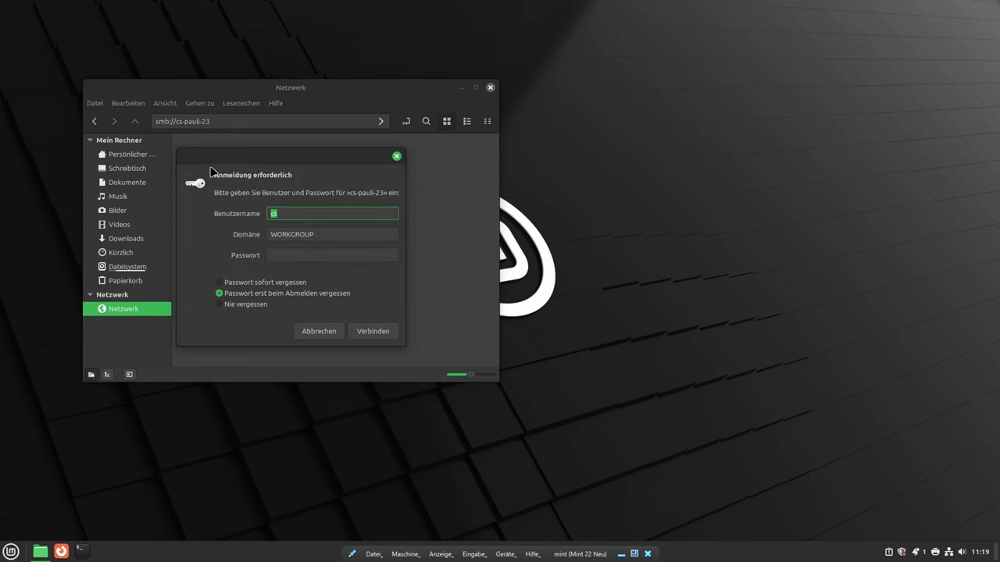
click(296, 255)
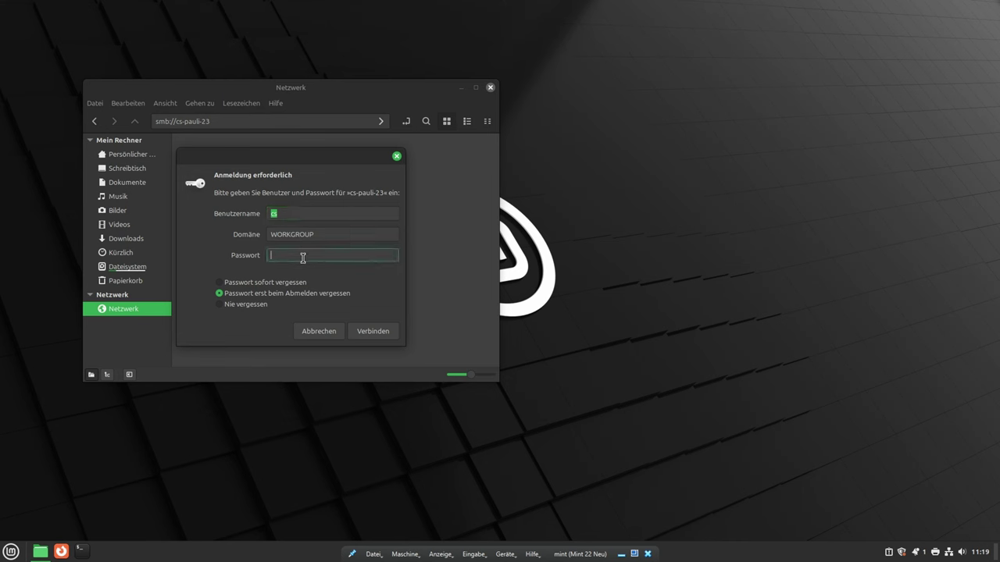
text(•••••)
click(219, 304)
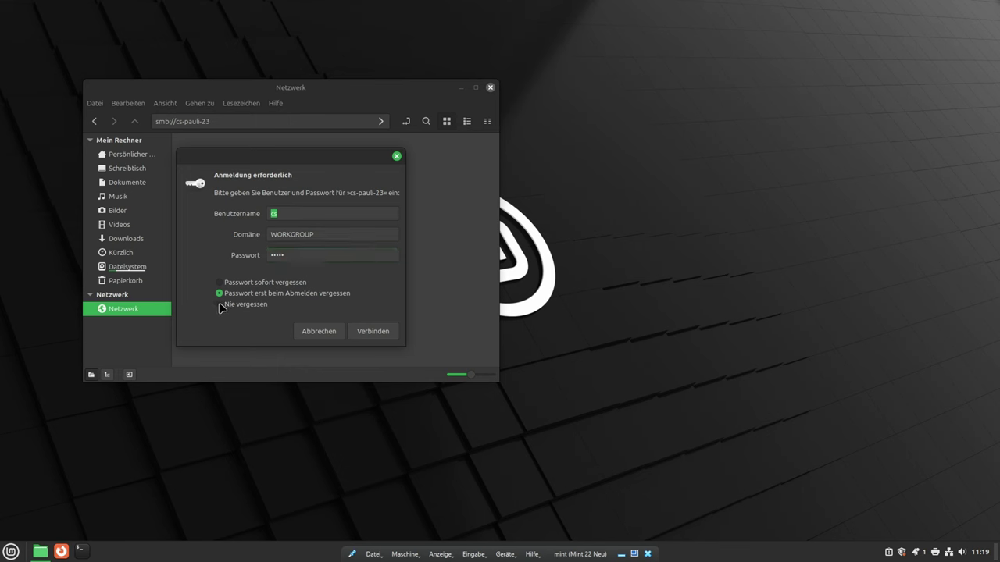
click(374, 331)
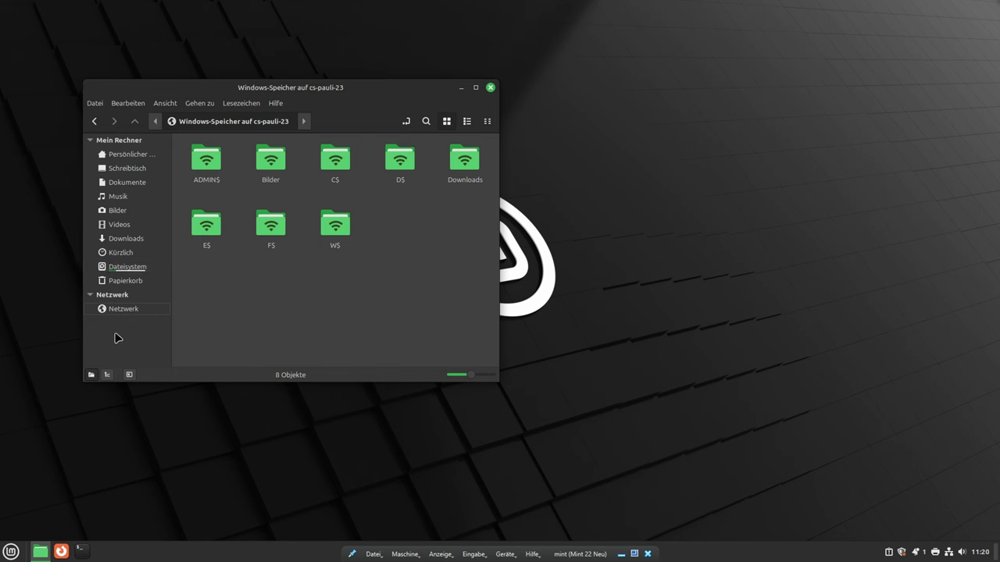
- Open and mount the Downloads share on cs-pauli-23
click(472, 162)
double_click(471, 163)
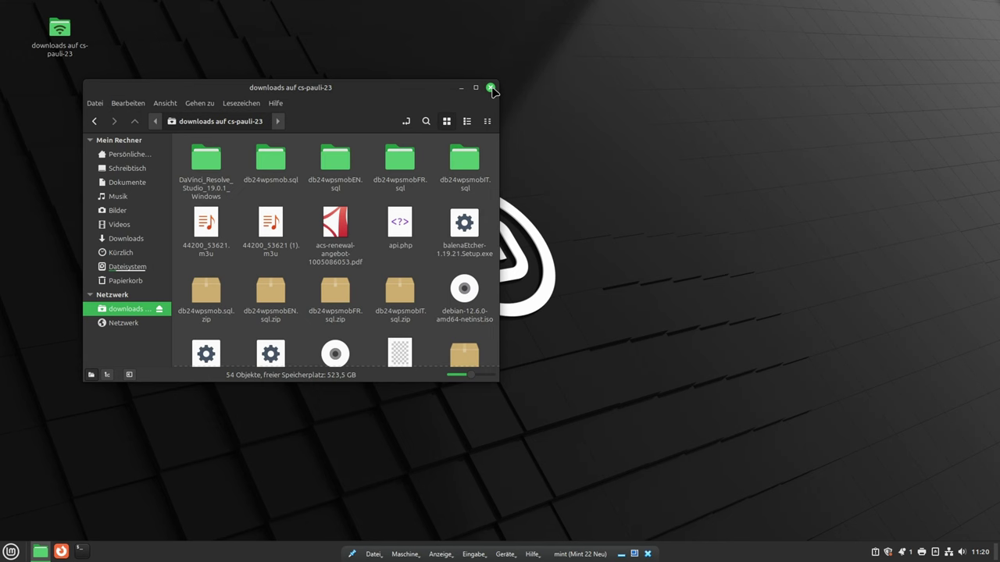
- Close Nemo and restart the computer from the Mint menu's power options
click(490, 88)
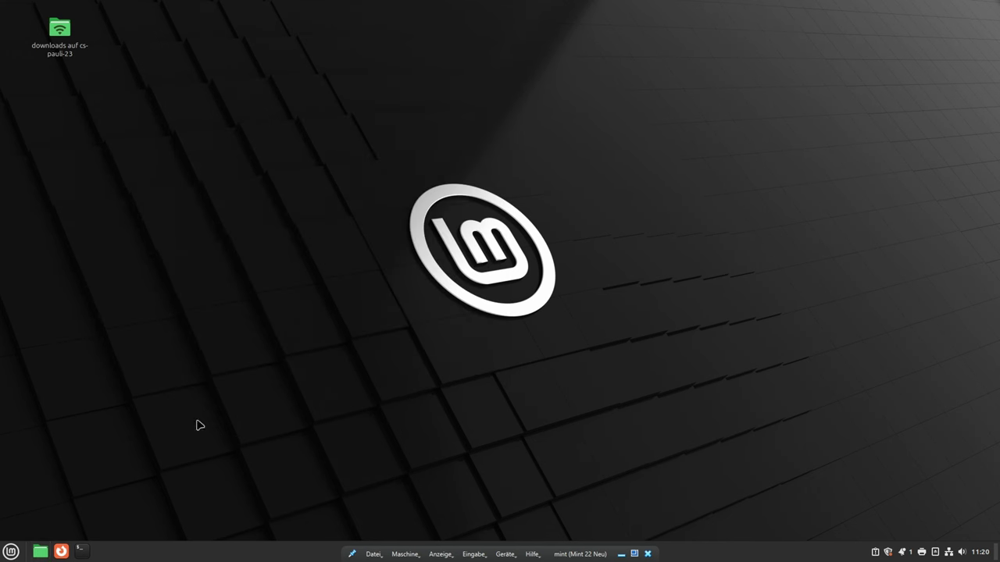
click(16, 550)
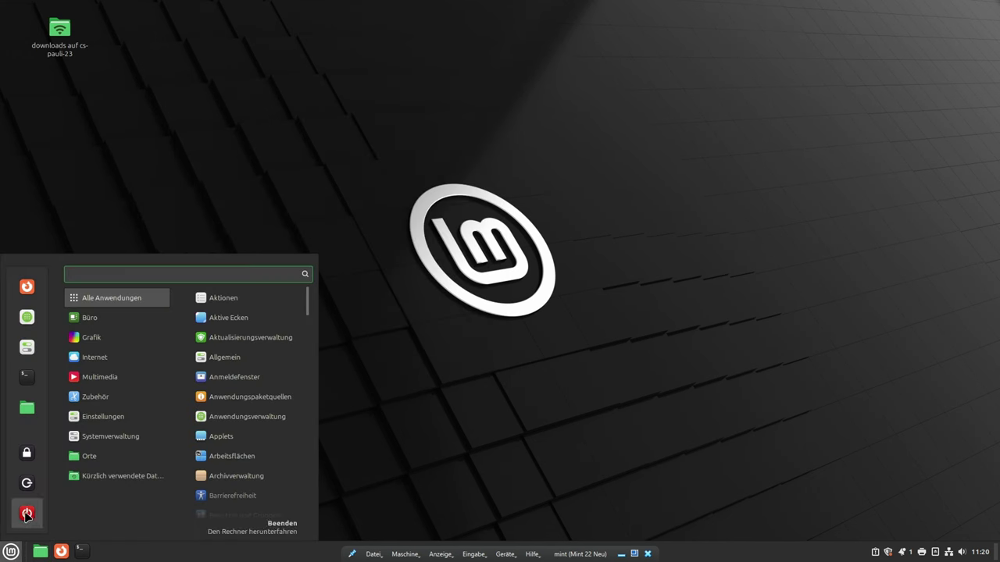
click(28, 513)
click(562, 320)
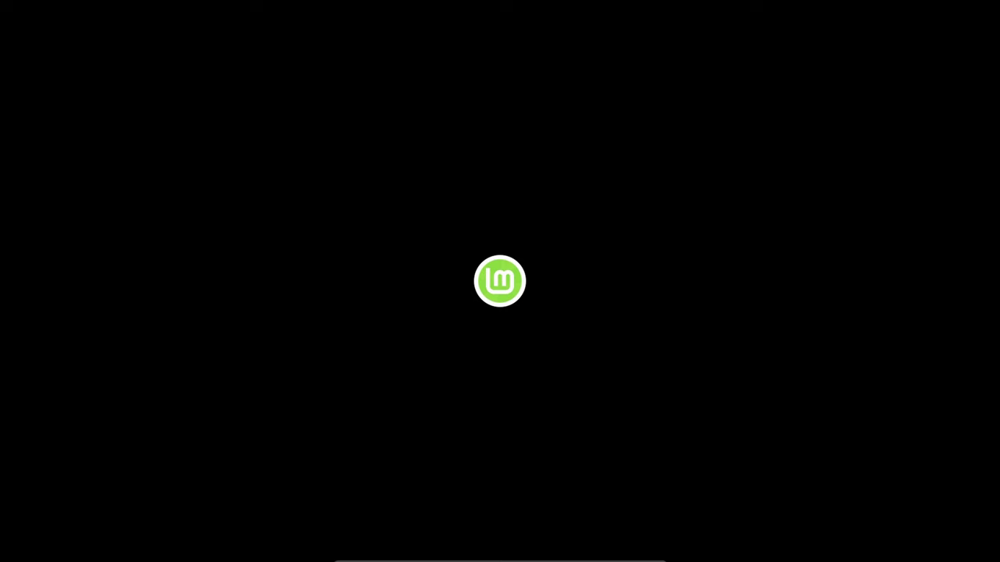
- Log back in and open the /home/cs folder in Nemo, making the path editable
text(••)
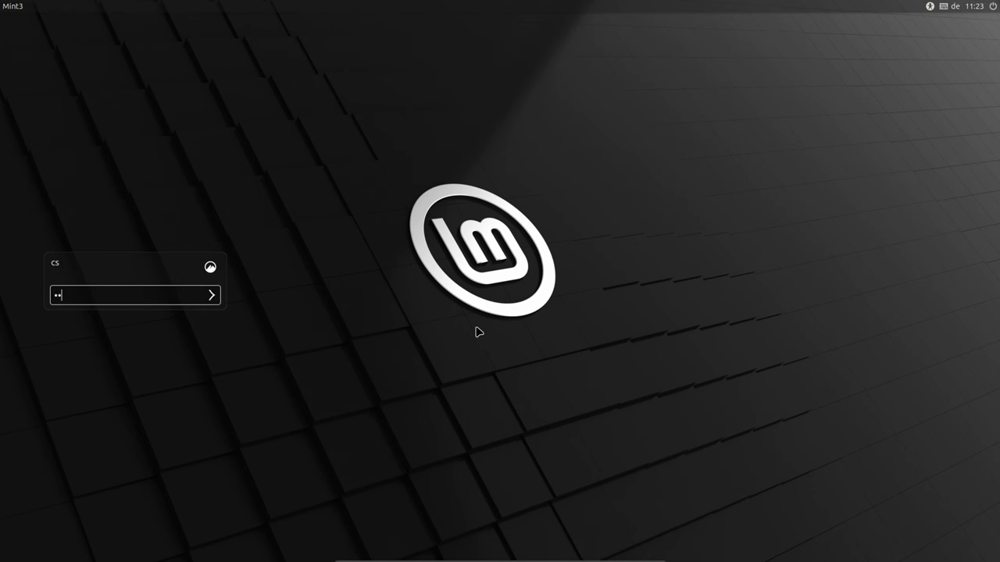
text(•••)
key(Return)
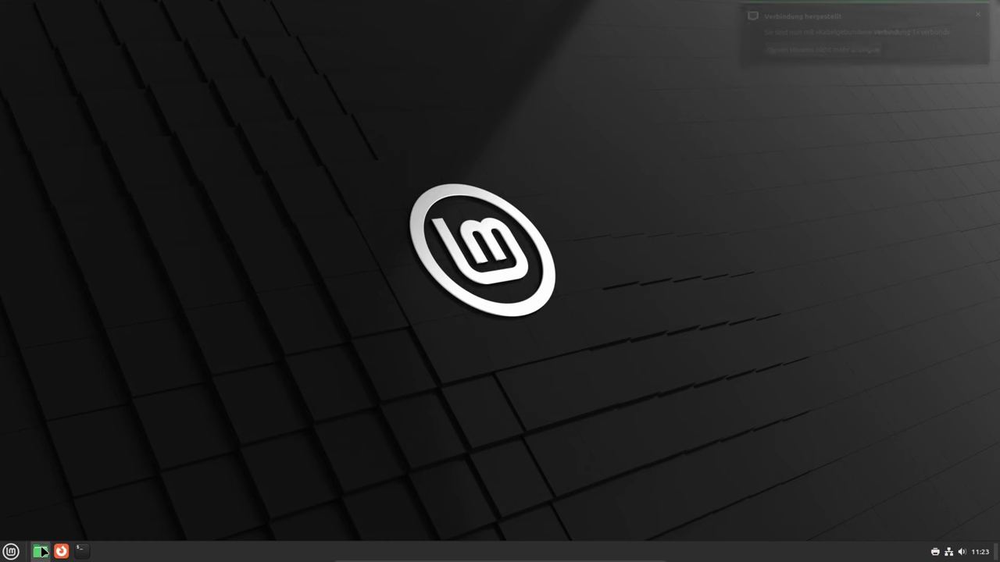
click(42, 551)
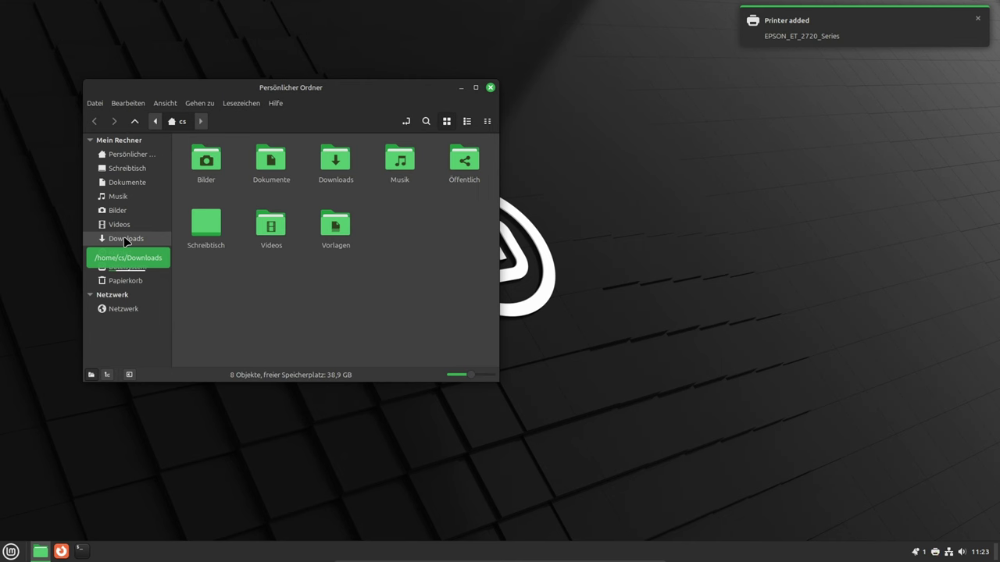
click(182, 122)
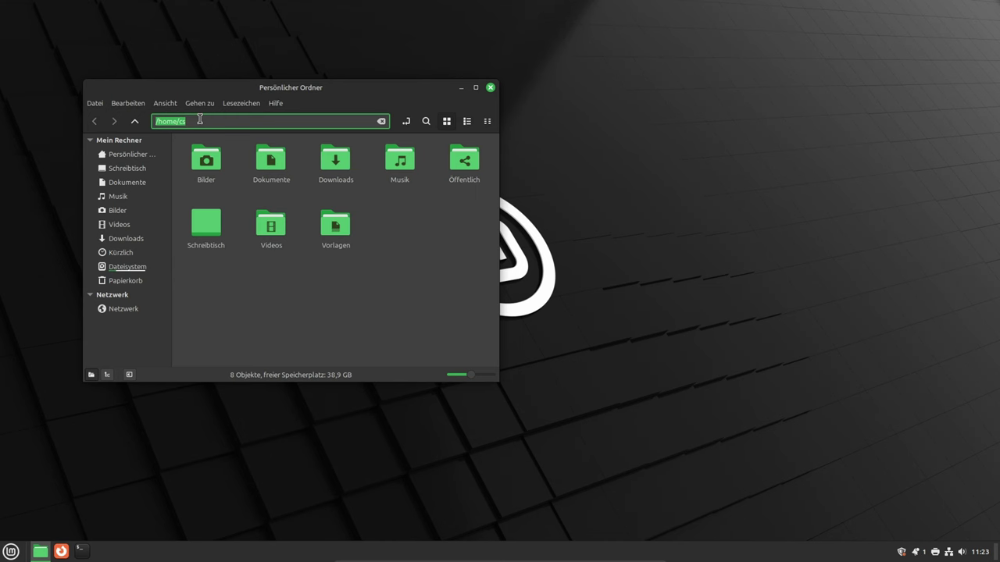
- Create a desktop launcher 'Pauli23-Downloads' running nemo smb://cs-pauli-23/Downloads, also added to the menu
click(490, 87)
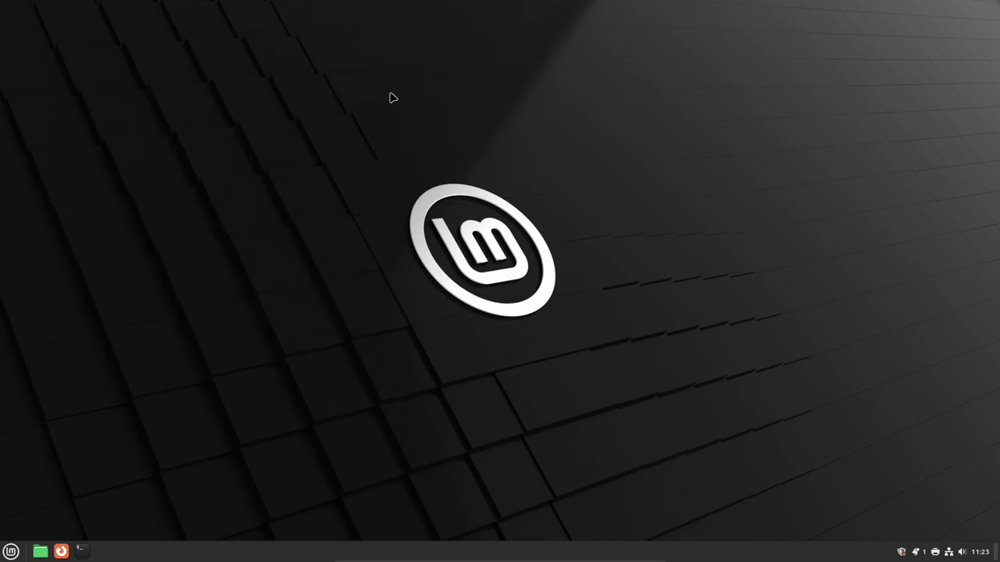
right_click(144, 100)
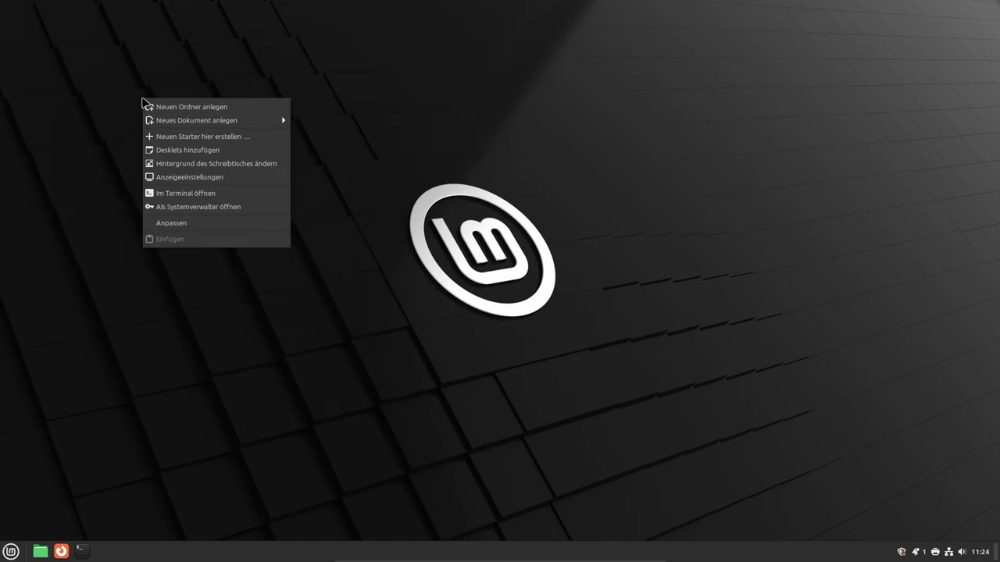
click(171, 138)
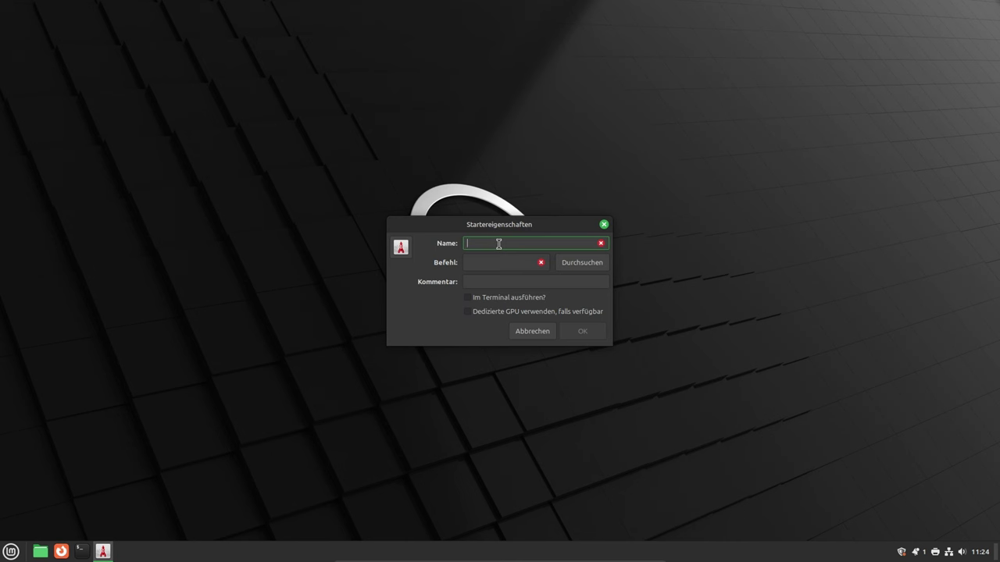
text(Pauli23-Downloads)
click(490, 267)
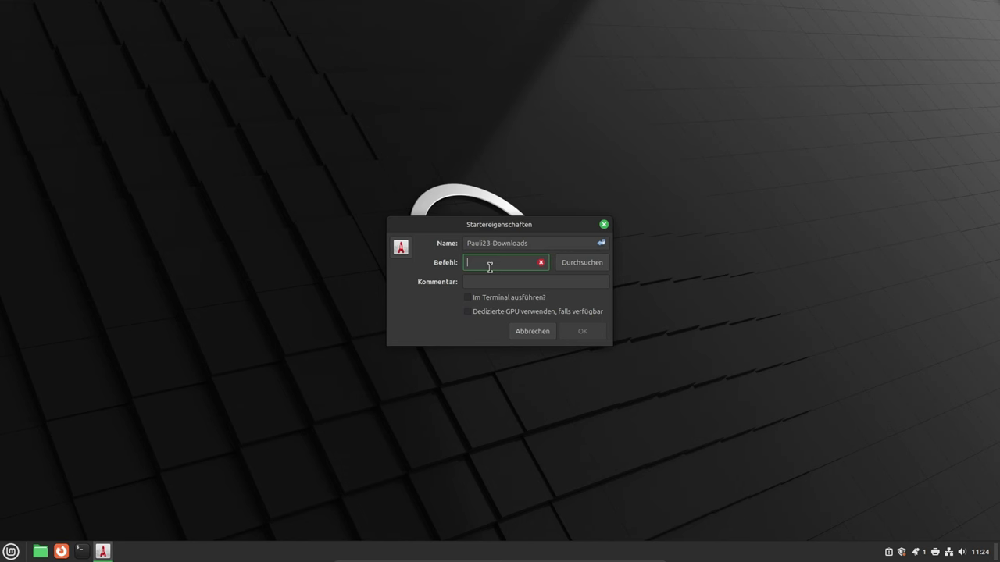
text(nemo)
text(23)
text(/)
text(Down)
text(lo)
text(ads)
click(584, 331)
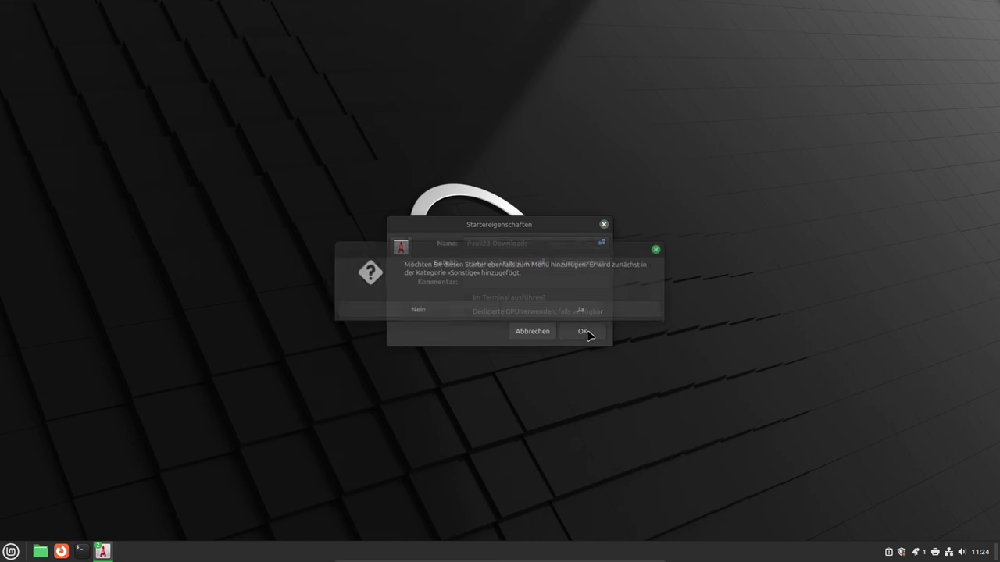
click(569, 314)
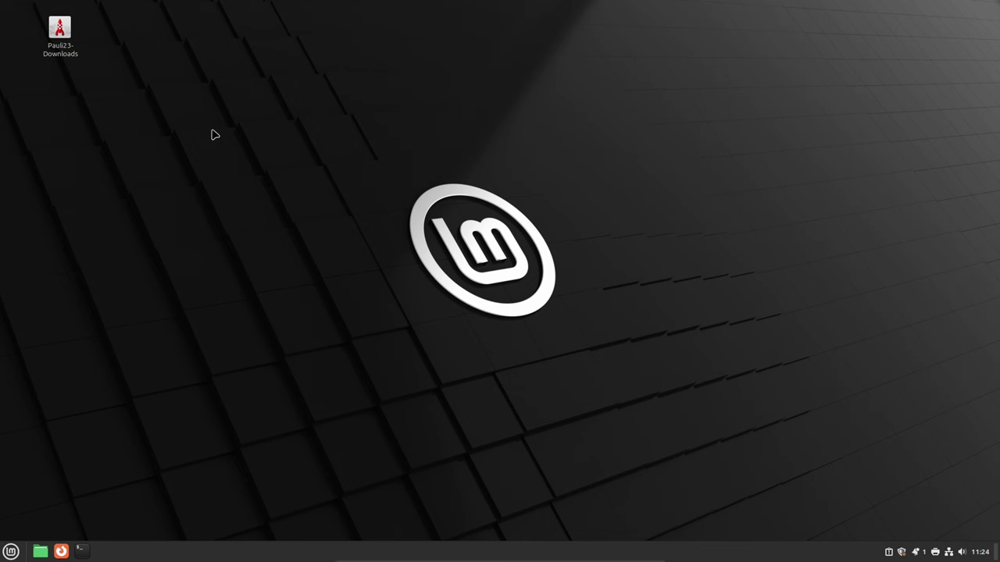
- Run the Pauli23-Downloads launcher, reopening the 54-object Downloads share in Nemo
double_click(59, 31)
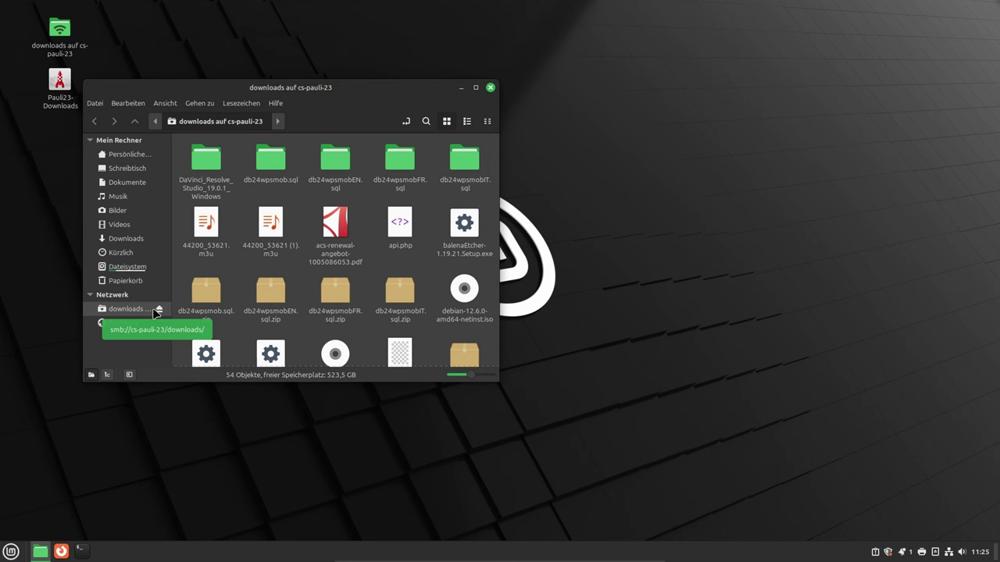
- Launch Passwords and Keys via the menu search and select the stored cs-pauli-23 network password
click(11, 552)
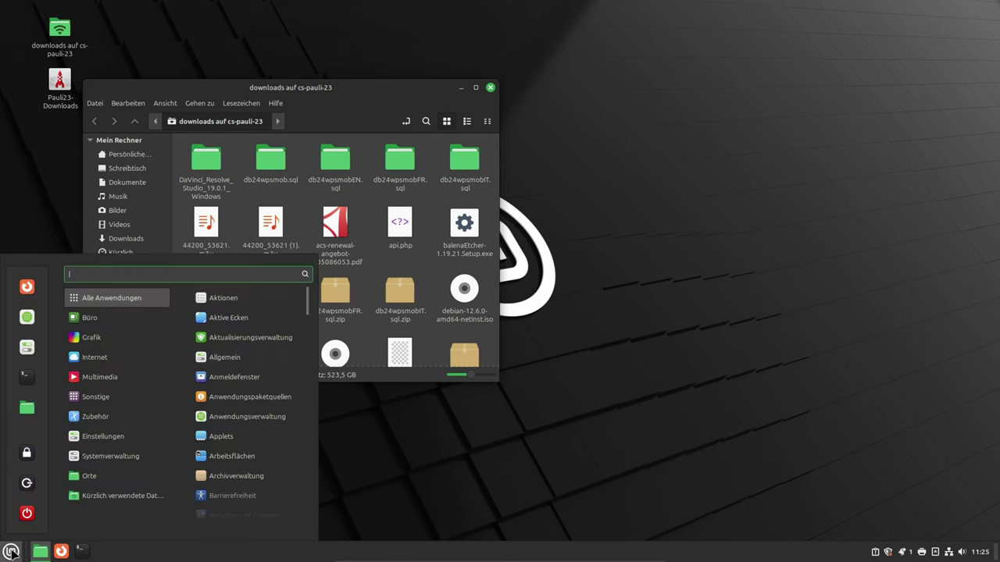
text(pa)
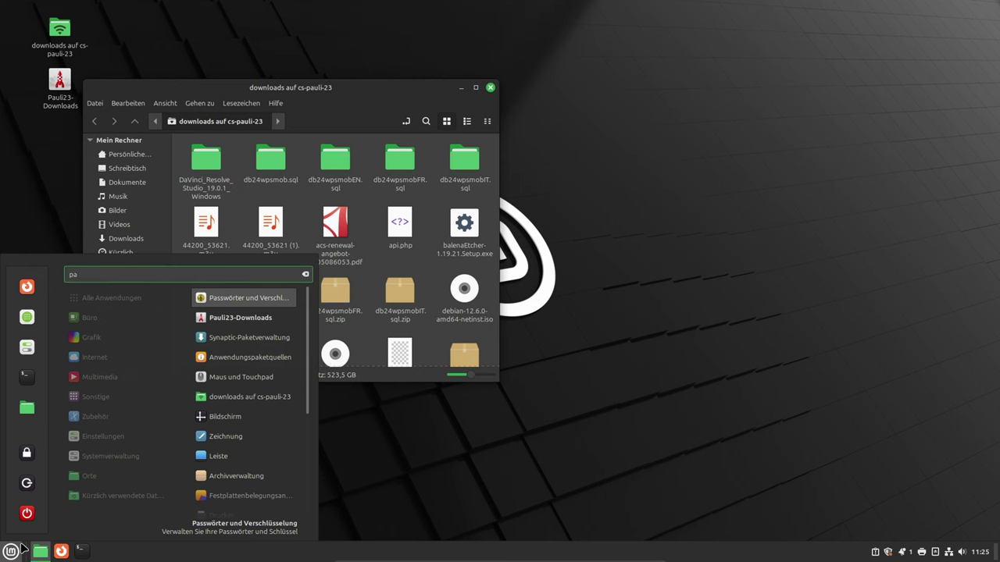
text(ls)
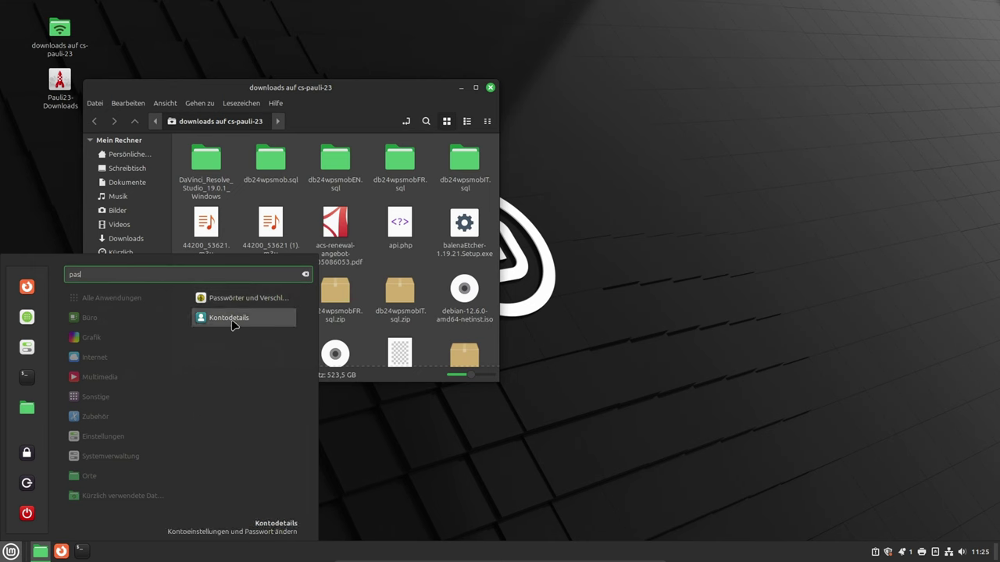
click(228, 298)
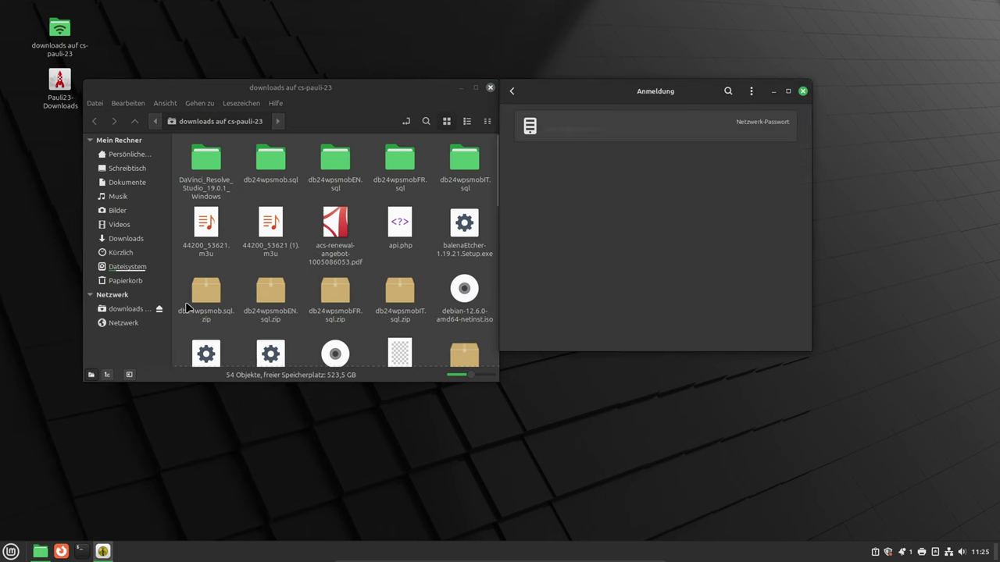
drag(606, 95, 349, 114)
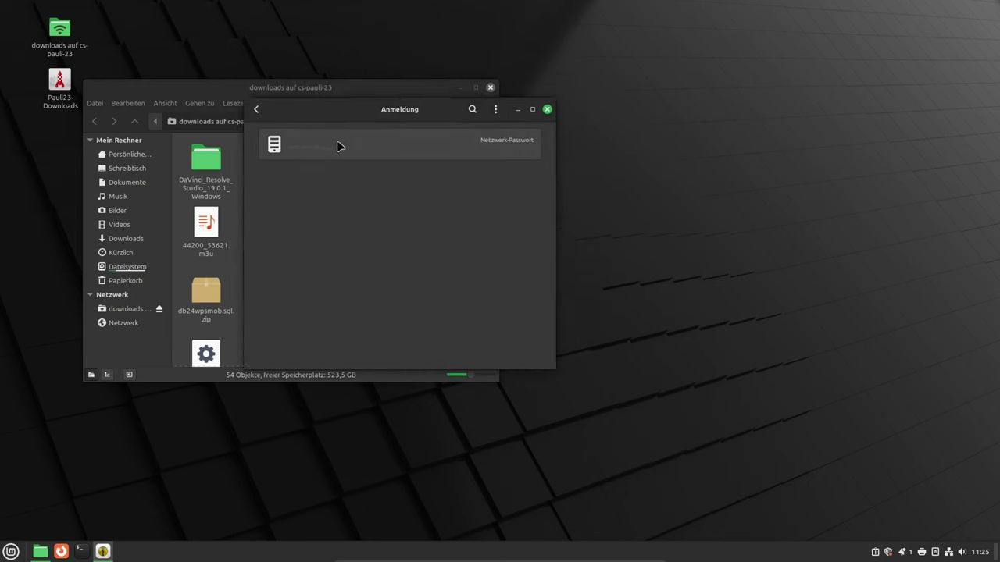
click(328, 147)
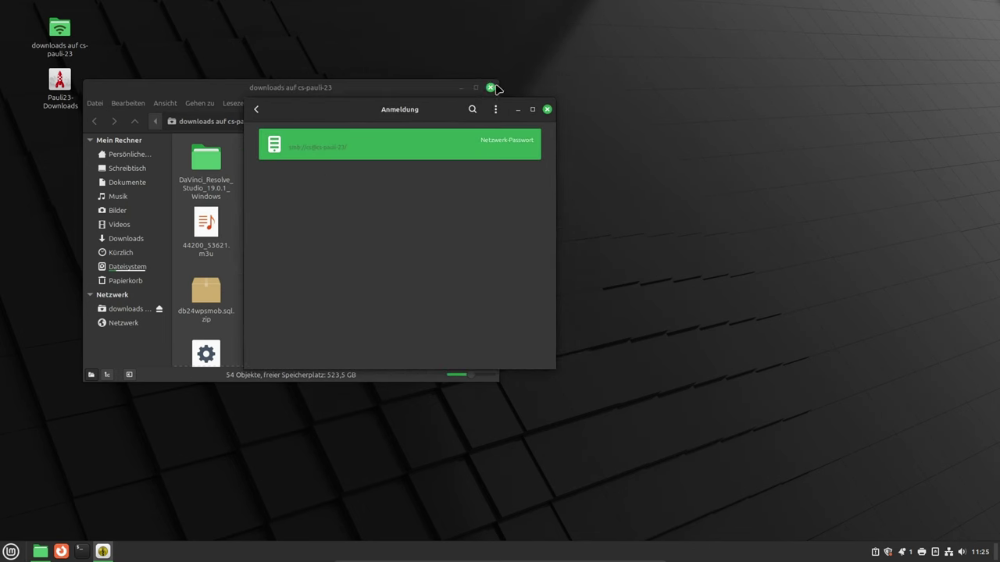
- Eject the Downloads share and close the Nemo window
click(164, 311)
click(160, 310)
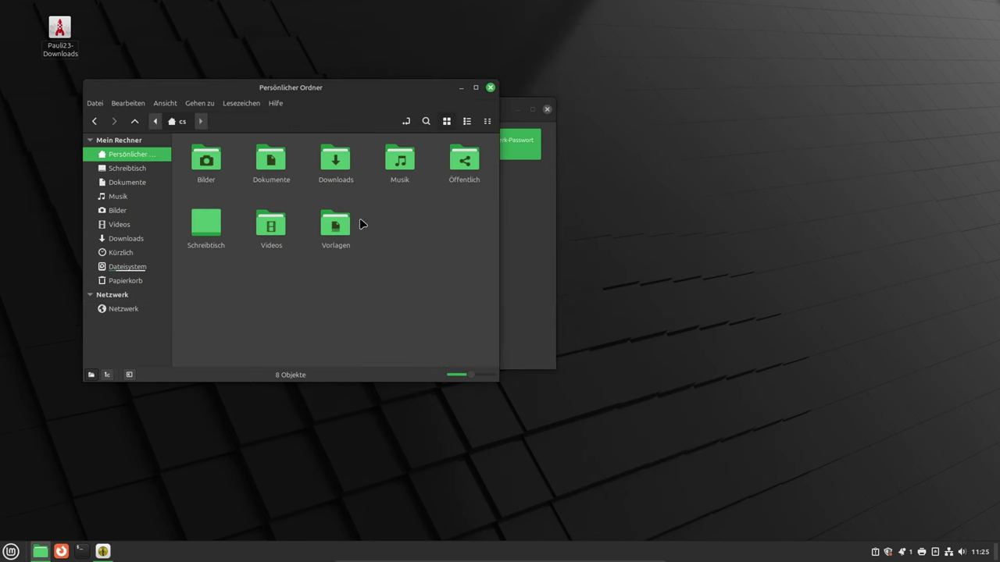
click(490, 87)
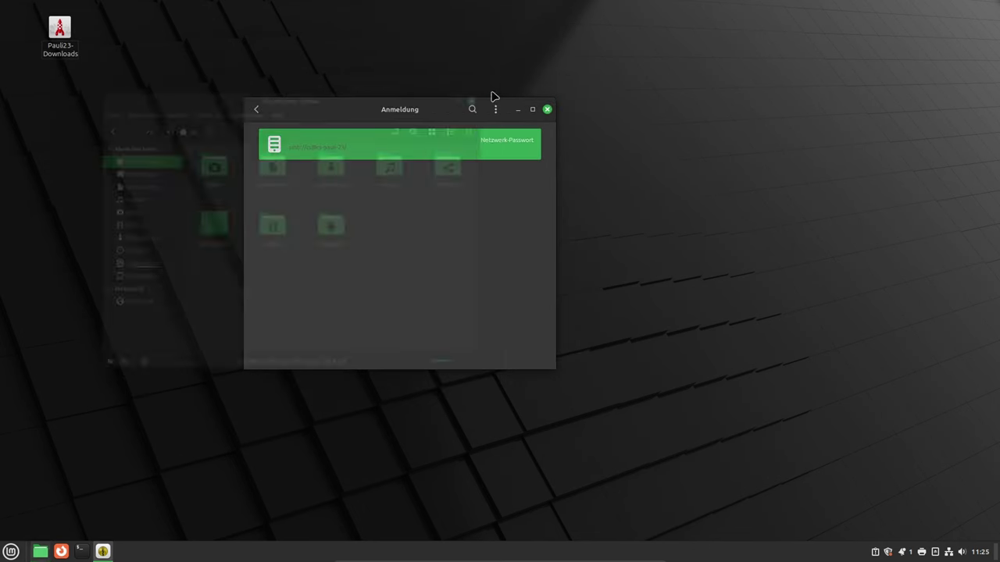
- Cancel a first delete attempt, then change the saved password entry's description to test
right_click(474, 145)
click(493, 168)
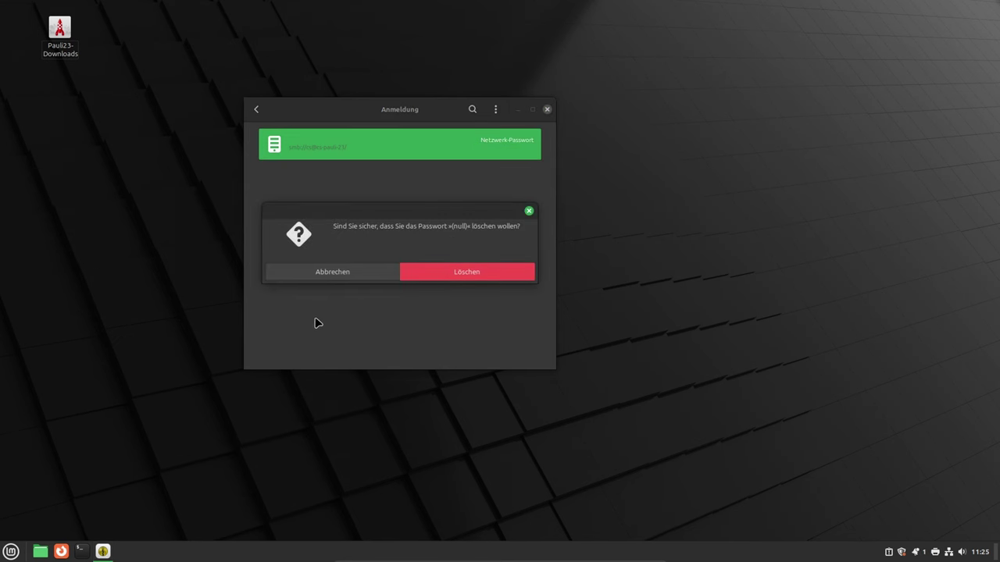
click(323, 275)
double_click(393, 143)
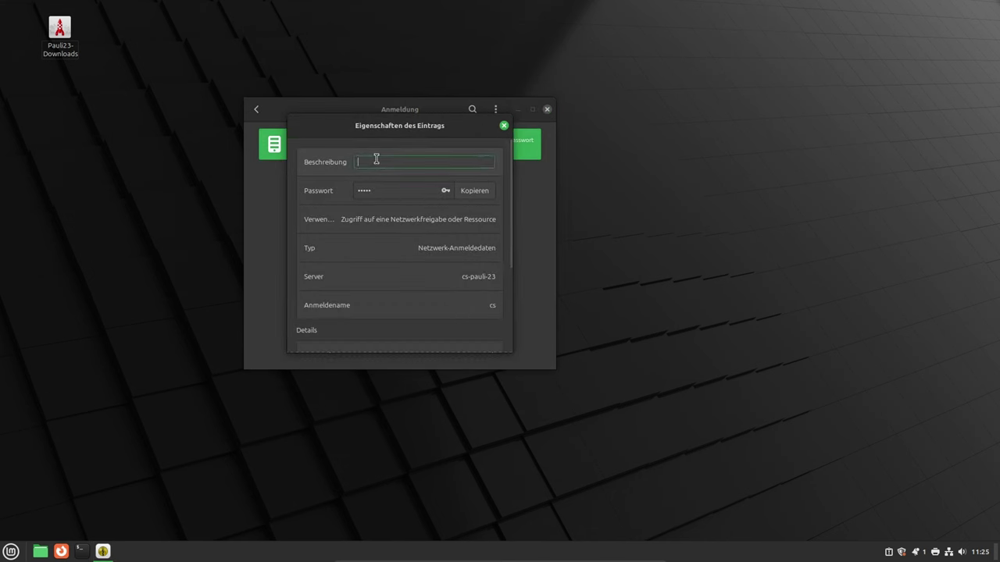
text(test)
scroll(430, 221, down, 3)
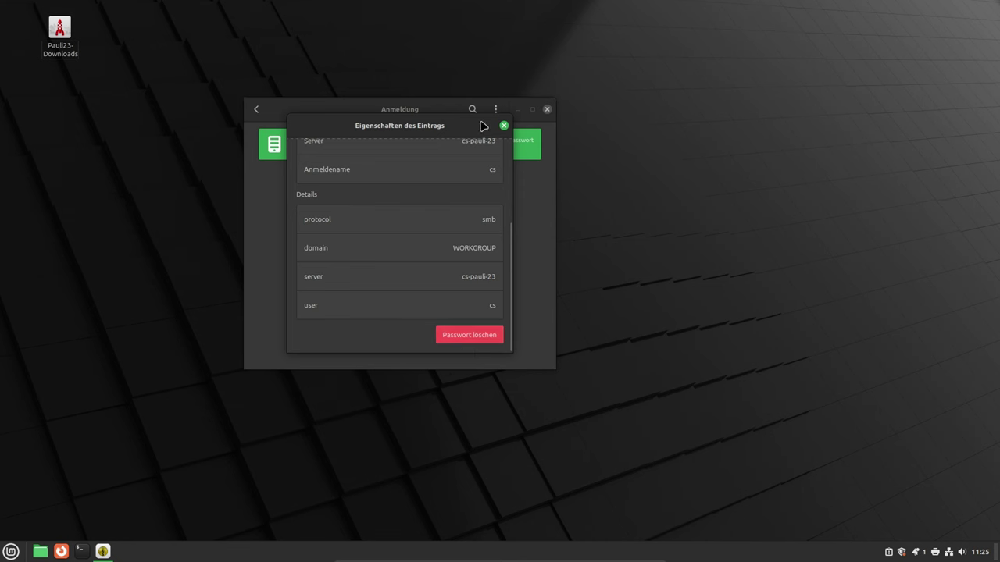
click(504, 126)
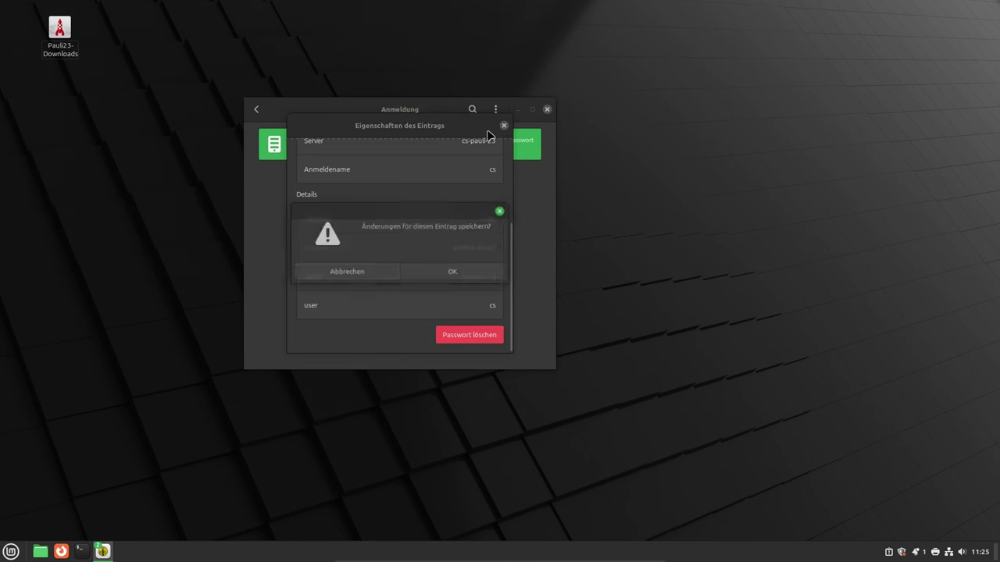
click(430, 274)
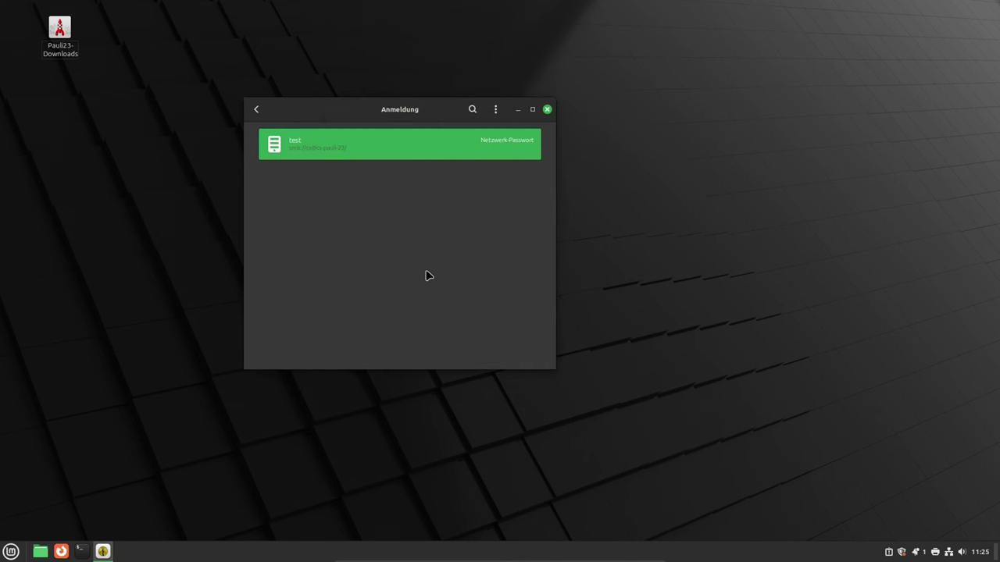
- Delete the test password entry, leaving the Anmeldung keyring empty
right_click(323, 150)
click(351, 170)
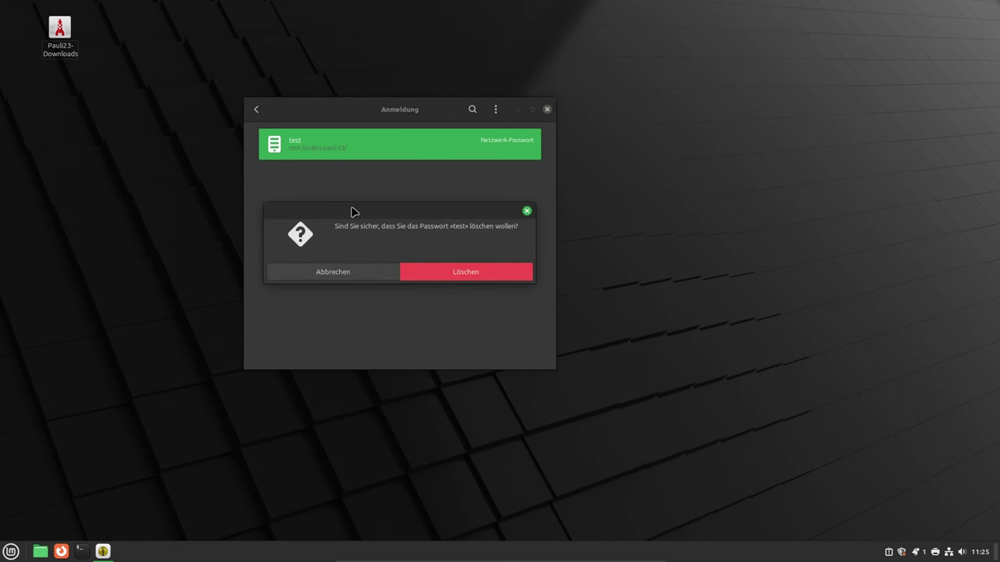
click(422, 269)
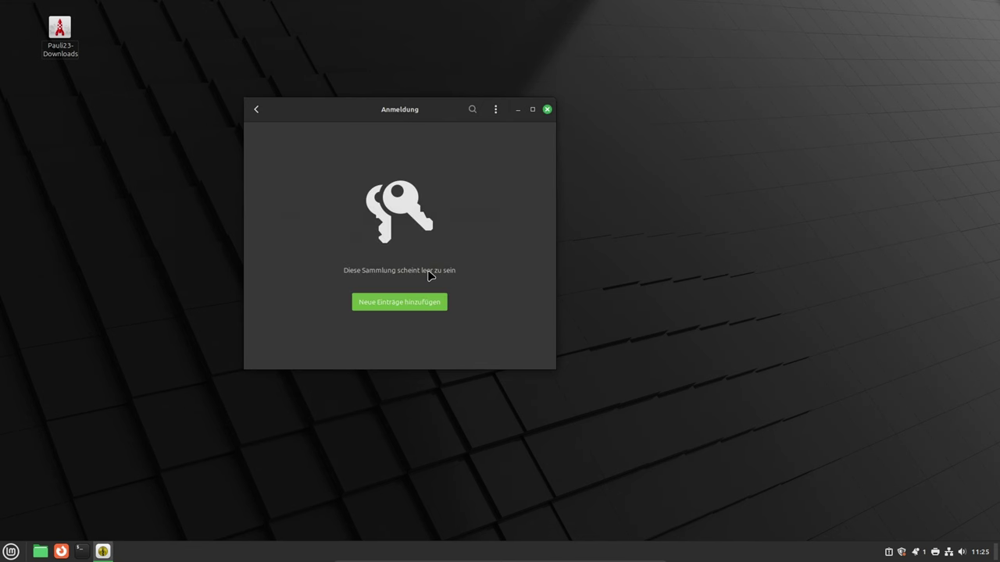
- Launch Pauli23-Downloads and connect as a registered user with the password kept 'Nie vergessen'
double_click(63, 35)
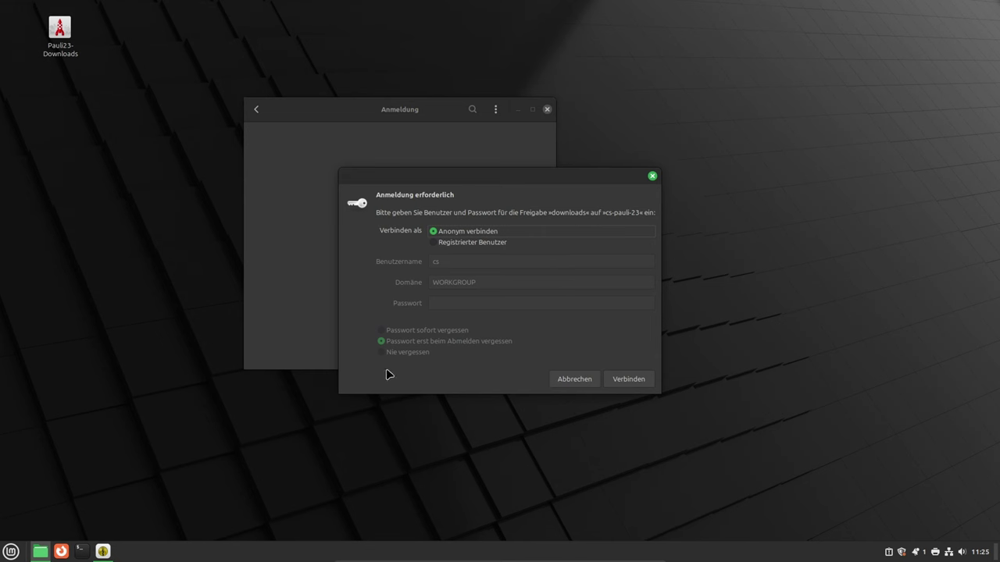
click(434, 244)
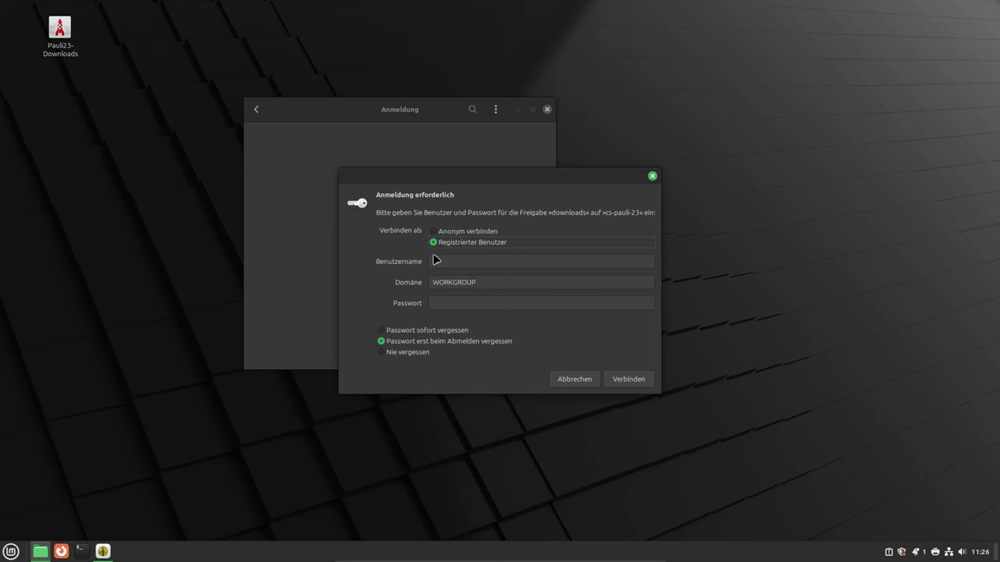
click(403, 358)
click(452, 302)
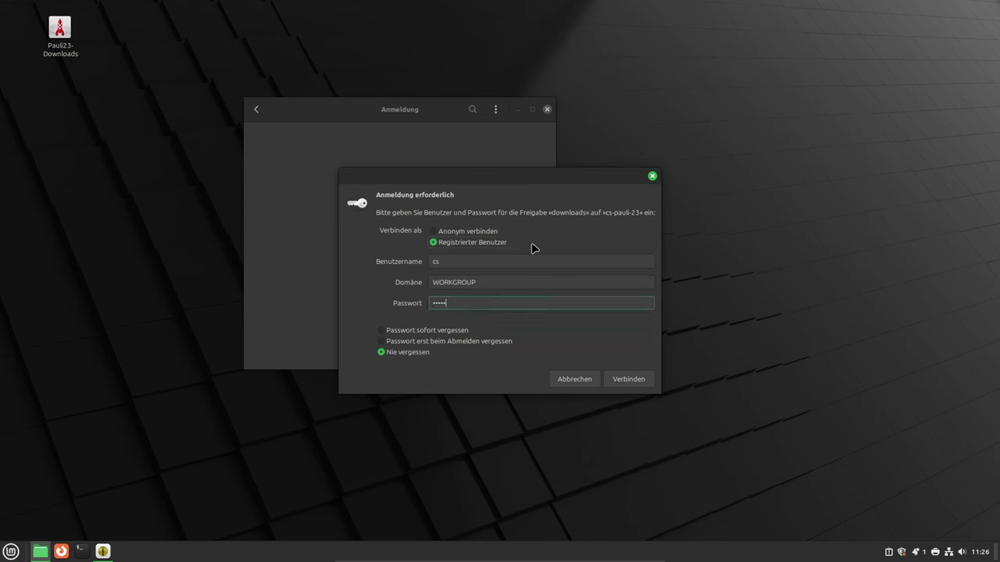
click(637, 381)
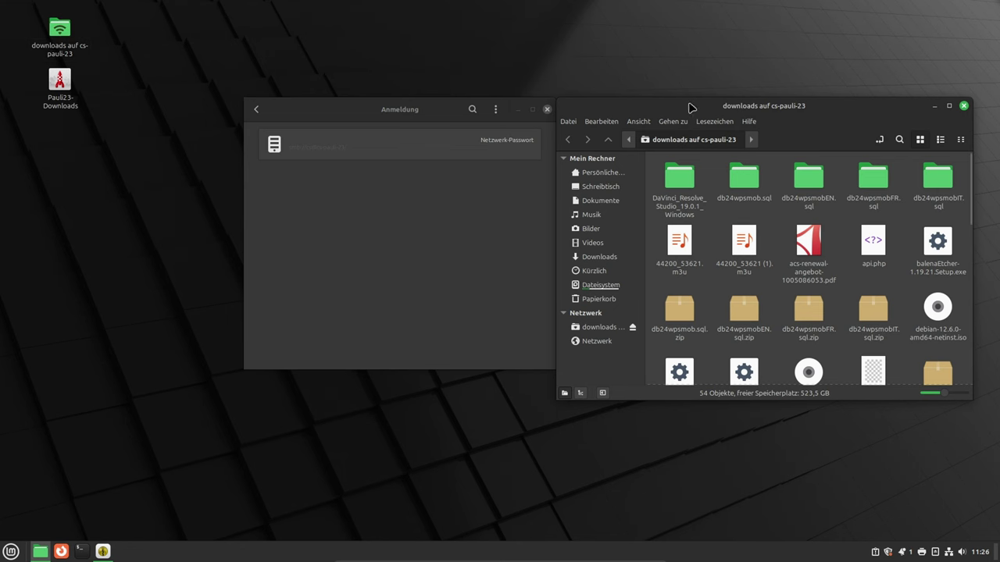
- Eject the Downloads share and reopen it from the Pauli23-Downloads desktop launcher
drag(689, 106, 508, 171)
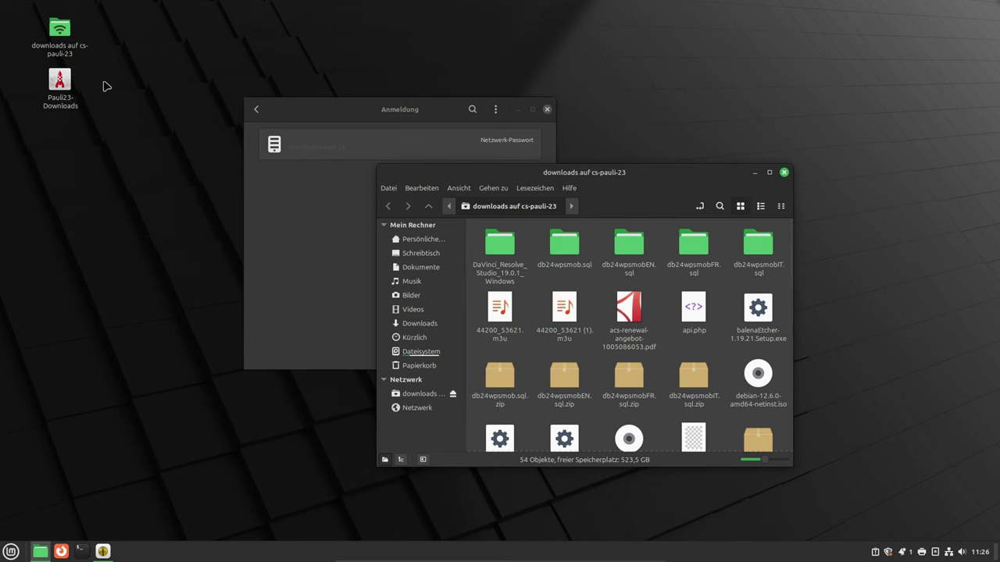
click(453, 394)
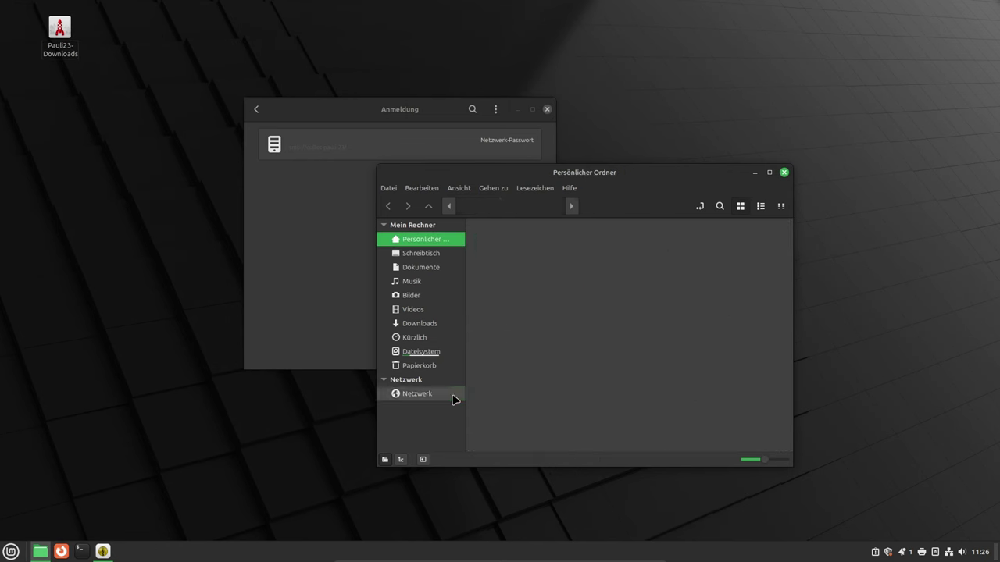
click(61, 30)
double_click(63, 31)
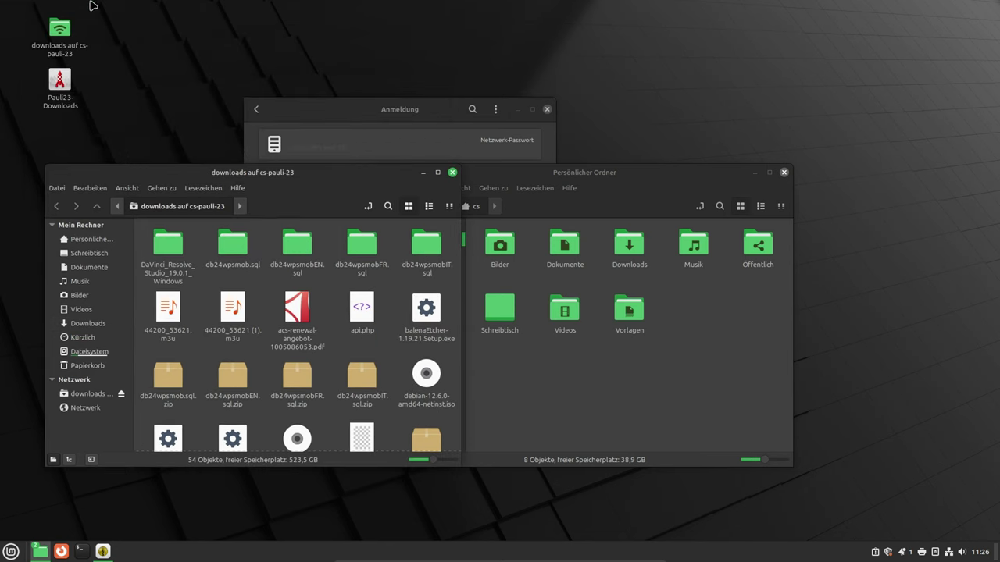
- Open the full Cinnamon desktop settings and hide mounted-drive icons on the desktop
right_click(162, 61)
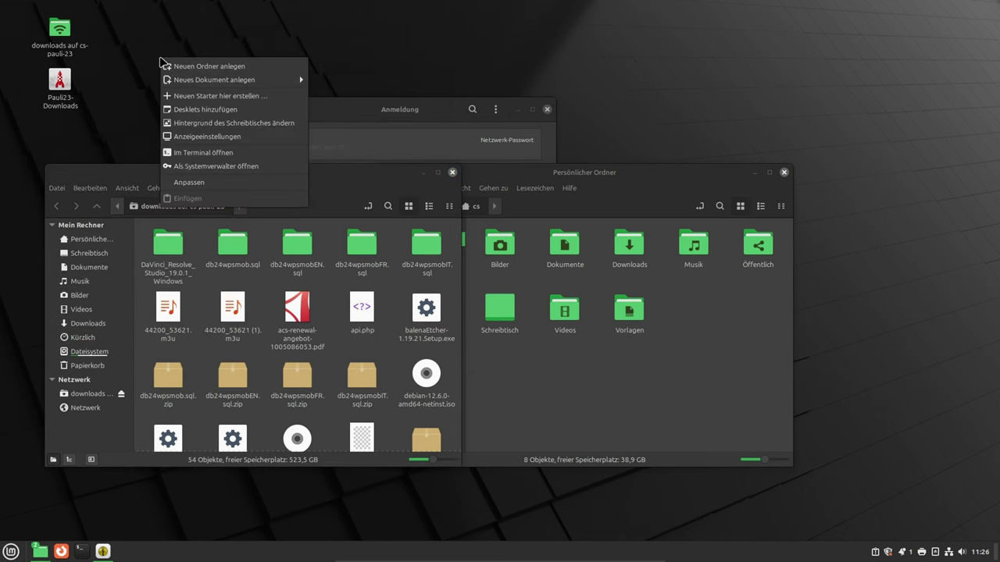
click(195, 183)
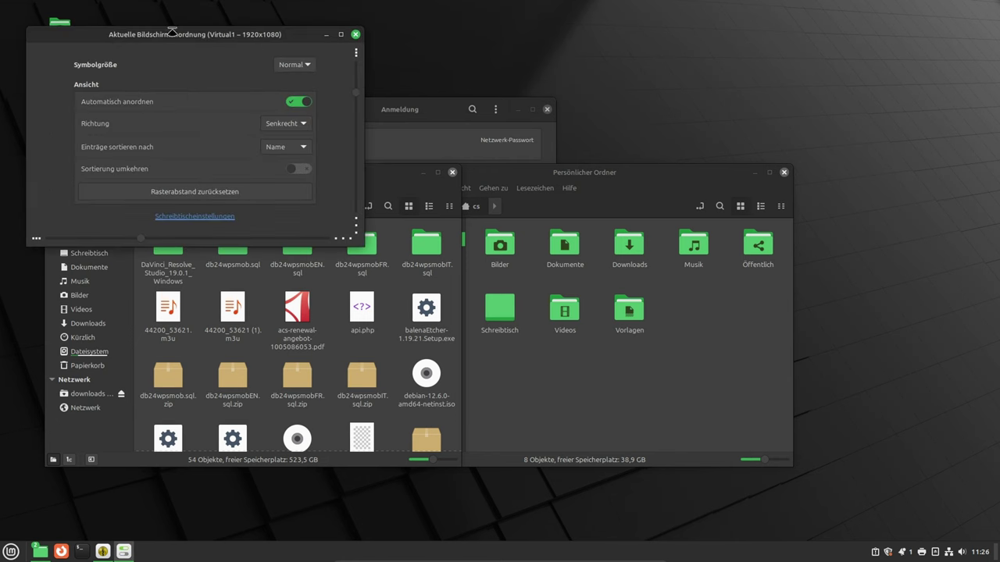
drag(165, 35, 204, 45)
click(243, 228)
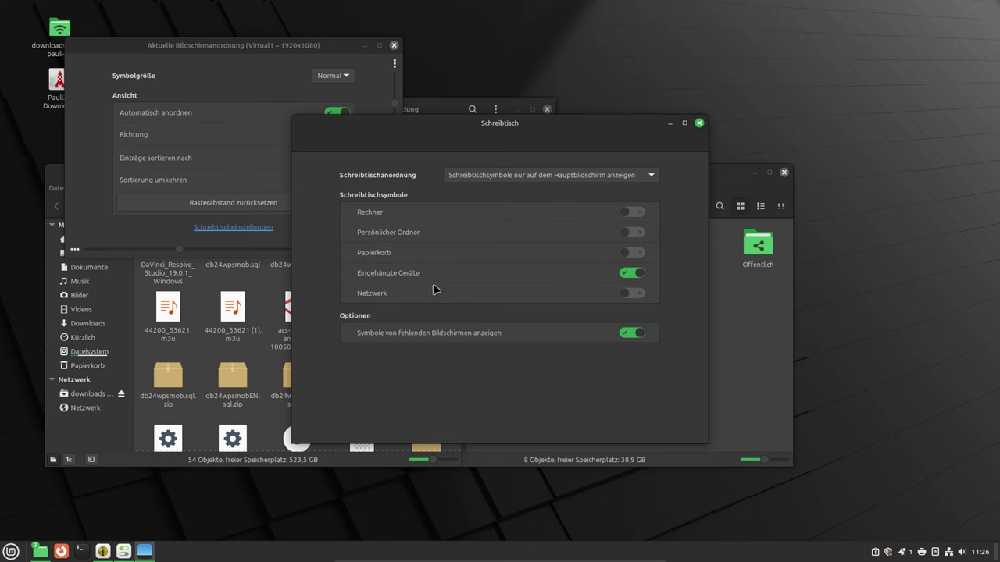
click(629, 273)
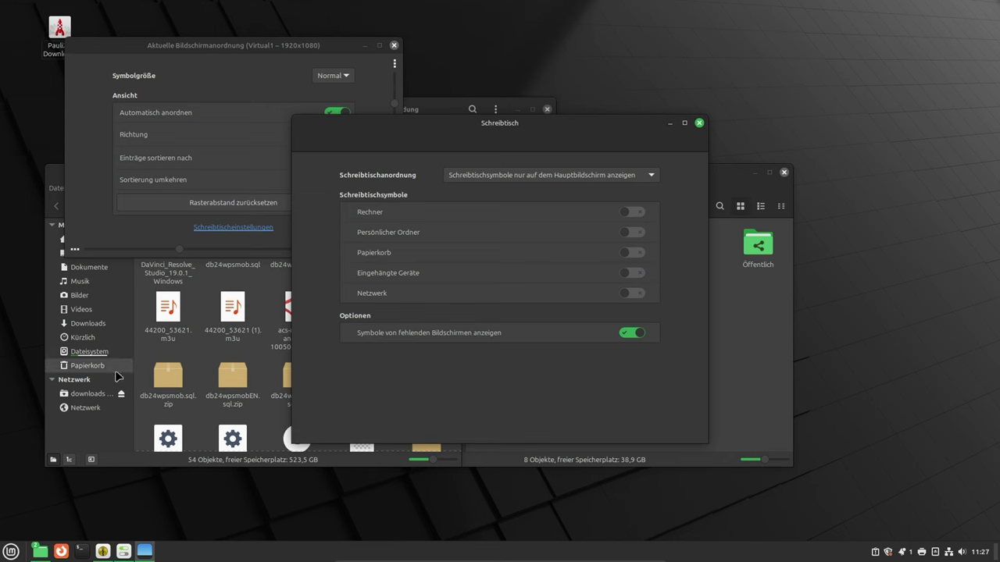
- Move the downloads share window lower on screen, then return to the desktop settings
click(104, 428)
drag(90, 175, 131, 94)
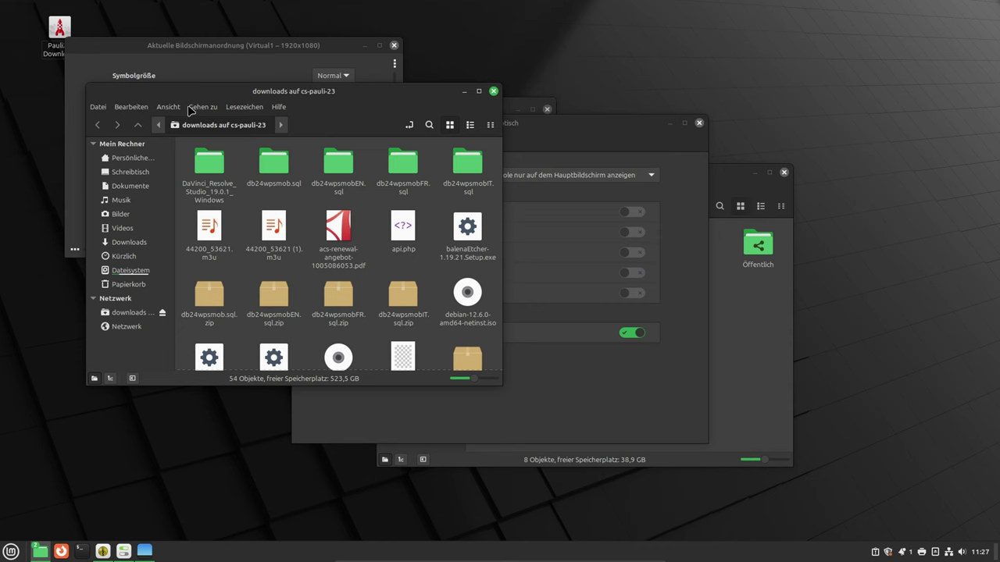
drag(364, 104, 334, 212)
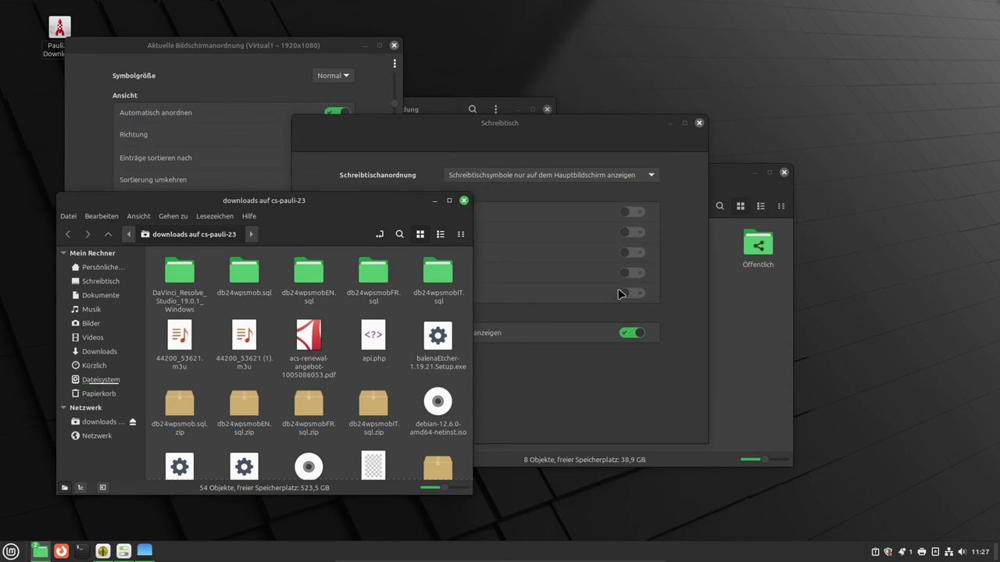
click(568, 133)
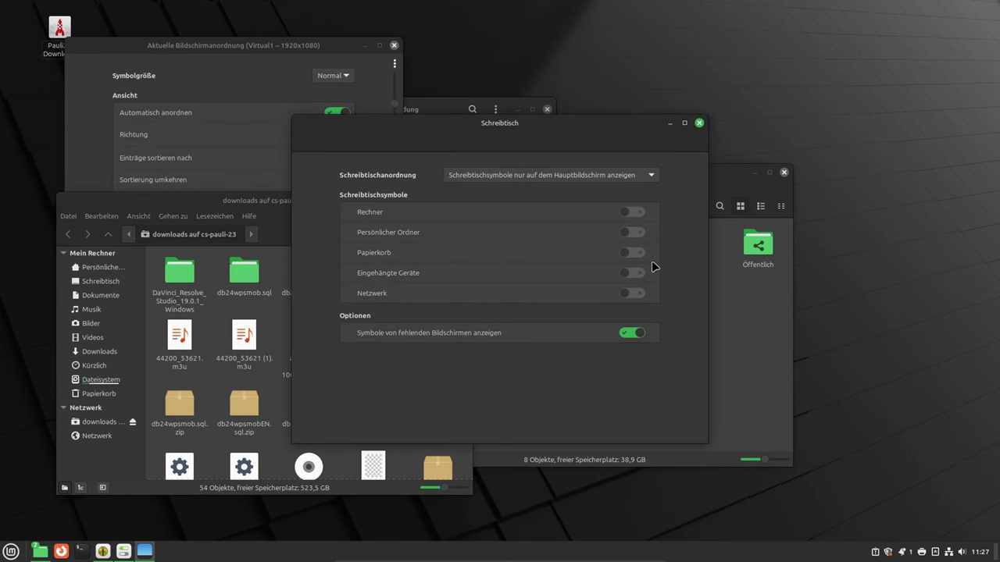
- Turn on the Papierkorb desktop icon, keep mounted drives hidden, and close the settings
click(634, 253)
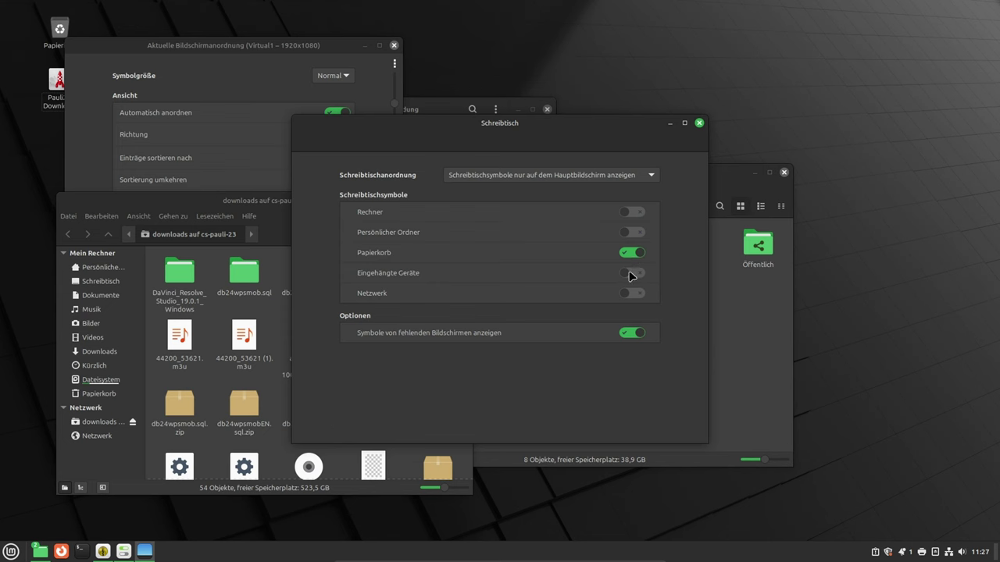
click(631, 274)
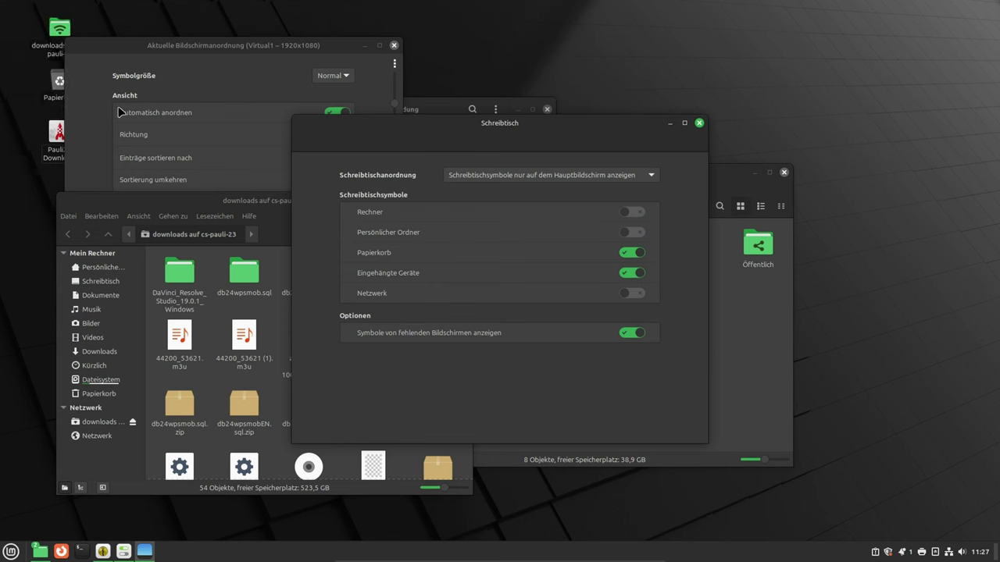
click(629, 275)
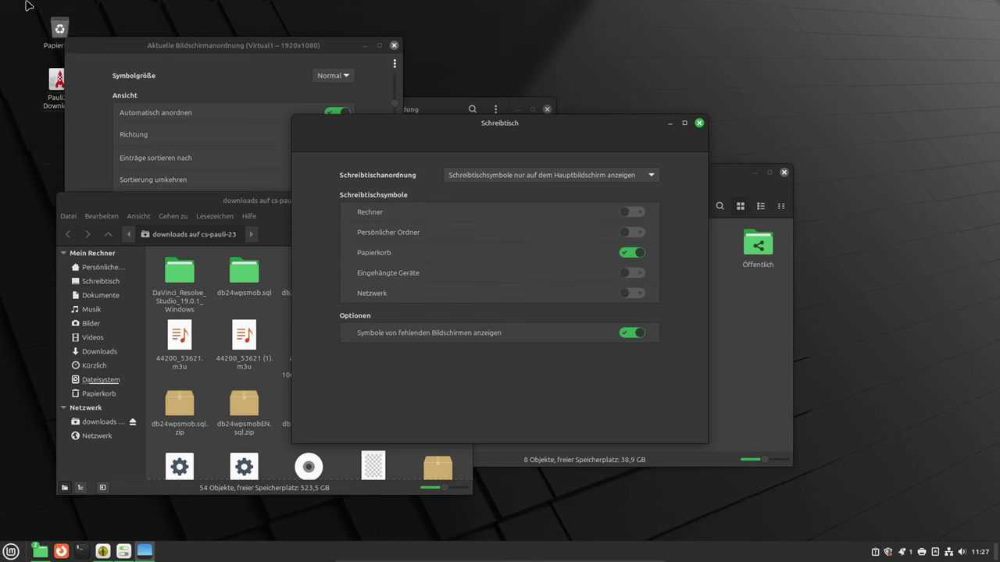
click(699, 122)
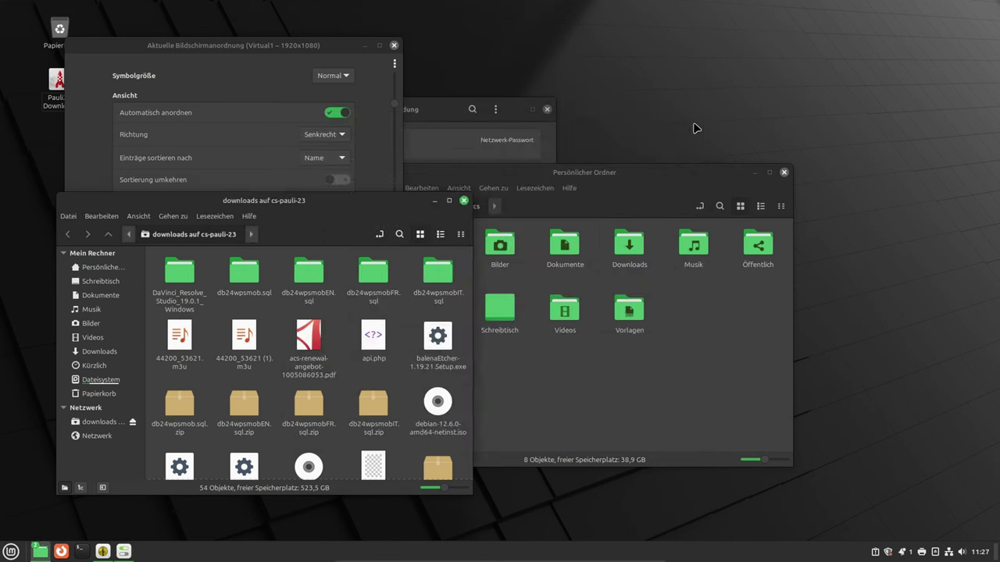
drag(181, 46, 217, 47)
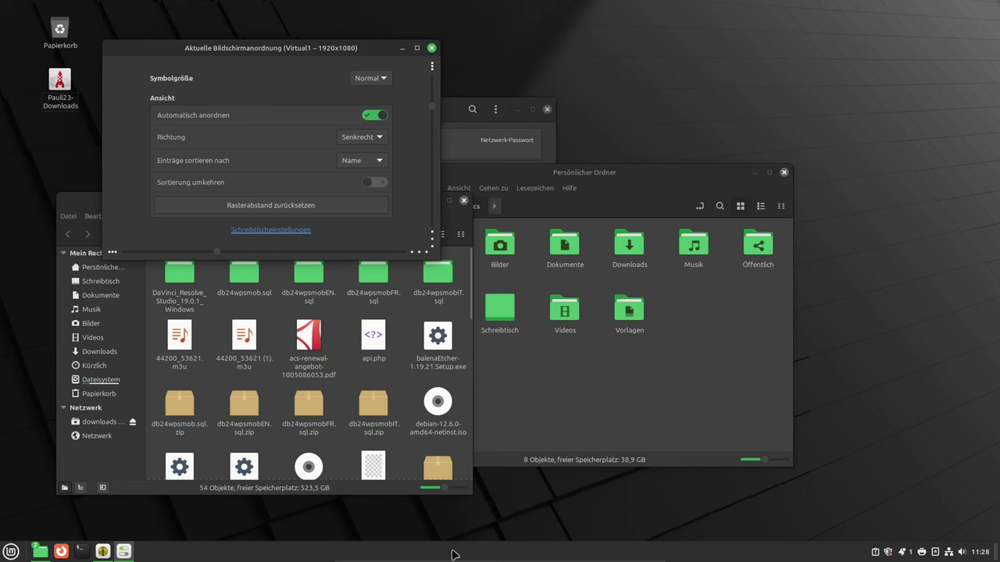
- From the panel's Applets settings, search downloadable applets for 'app' and install App Launcher
right_click(453, 554)
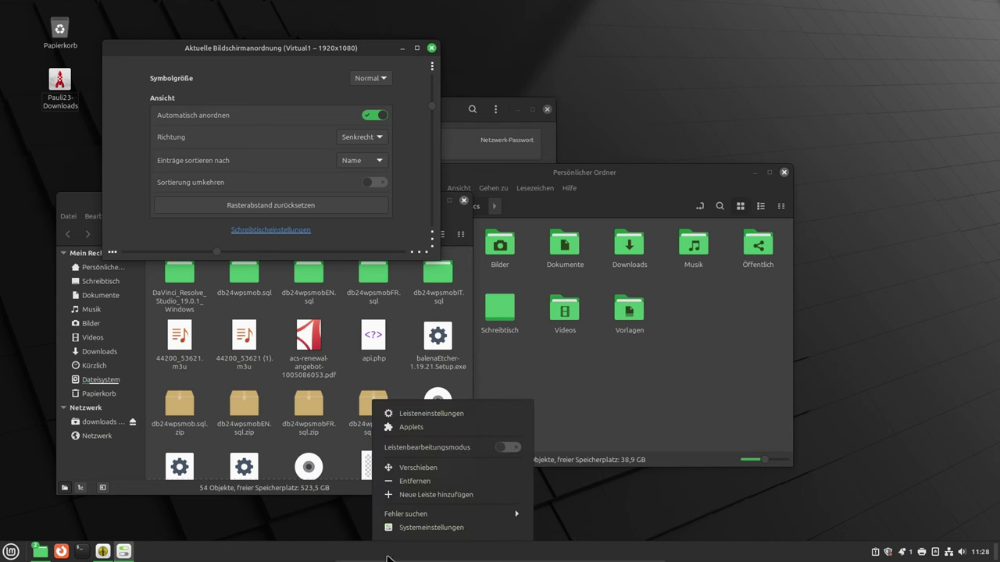
click(411, 427)
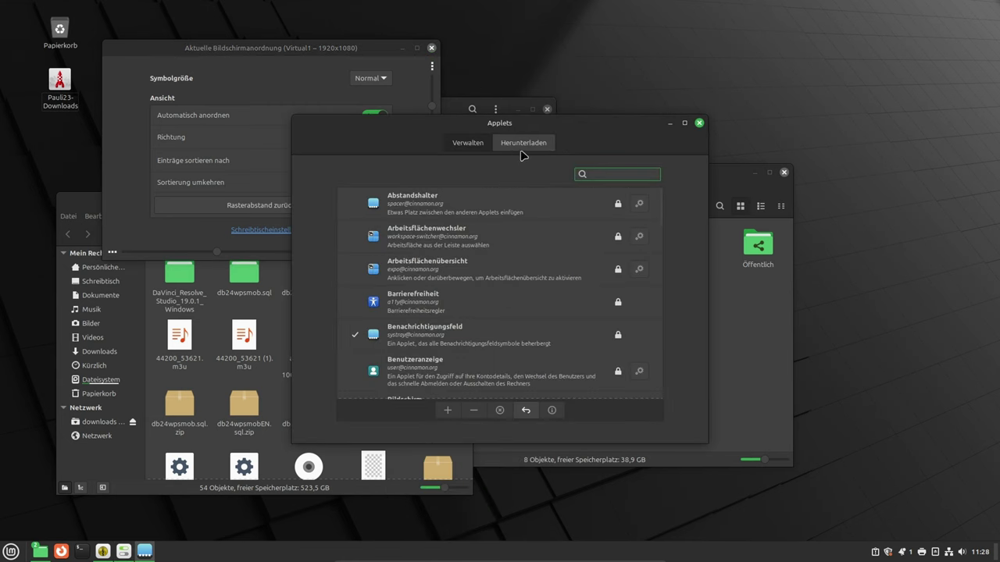
click(521, 146)
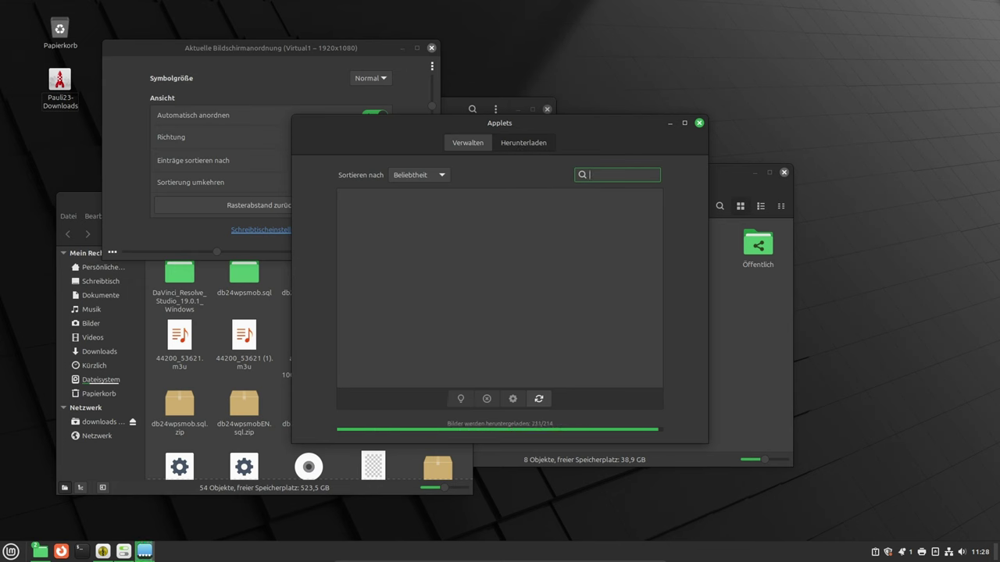
text(app)
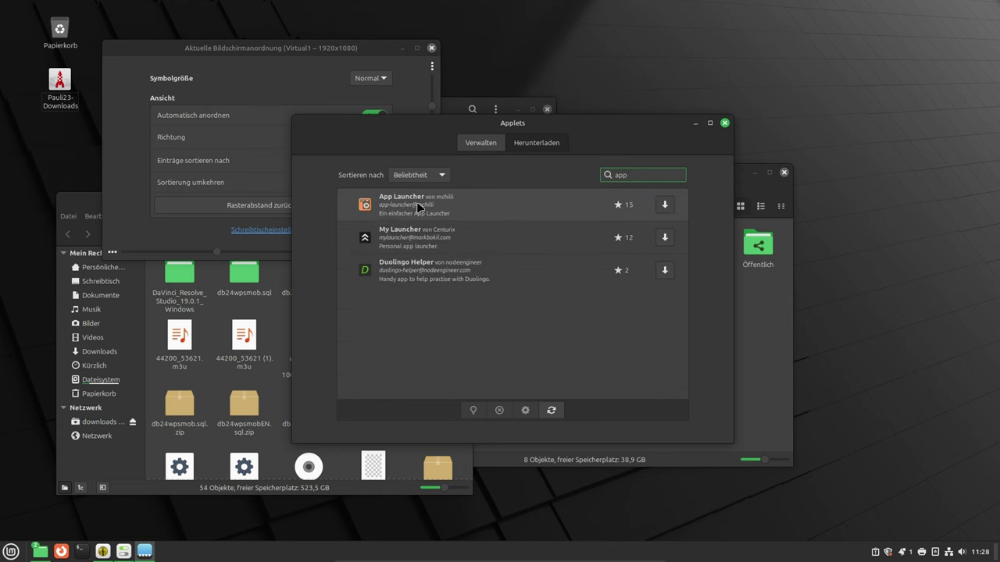
click(665, 205)
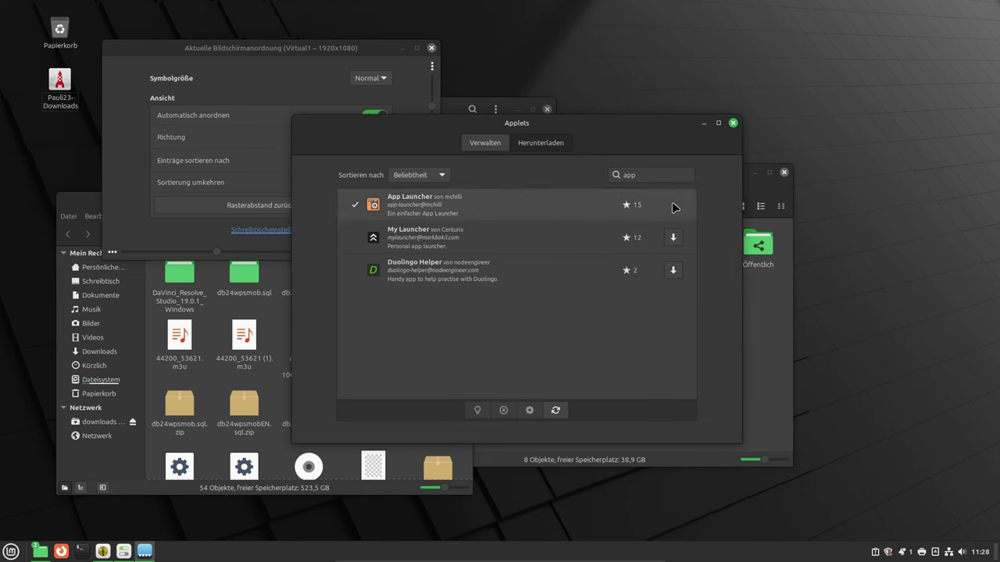
- Select the installed App Launcher applet, add it to the panel, and open its settings
click(492, 148)
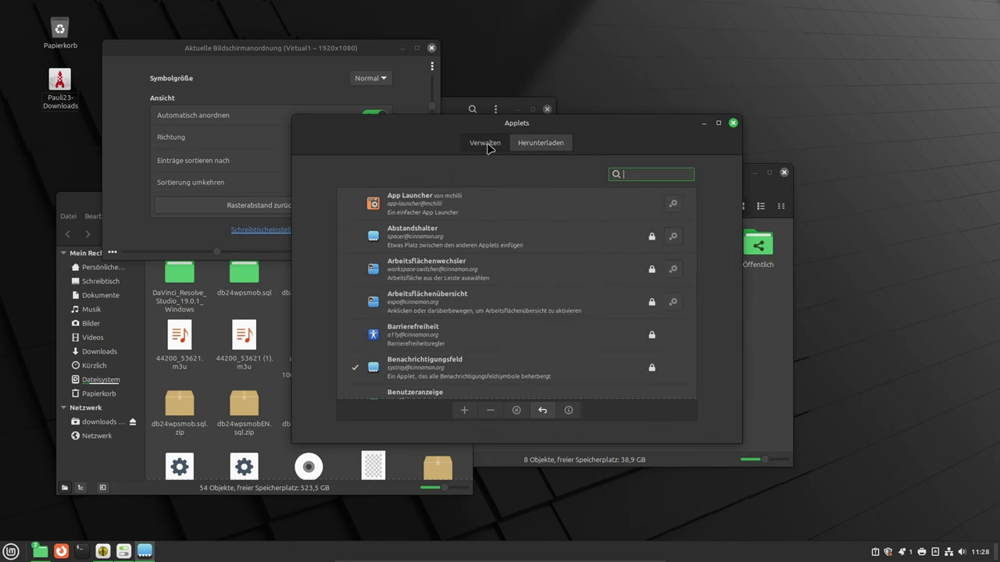
click(463, 206)
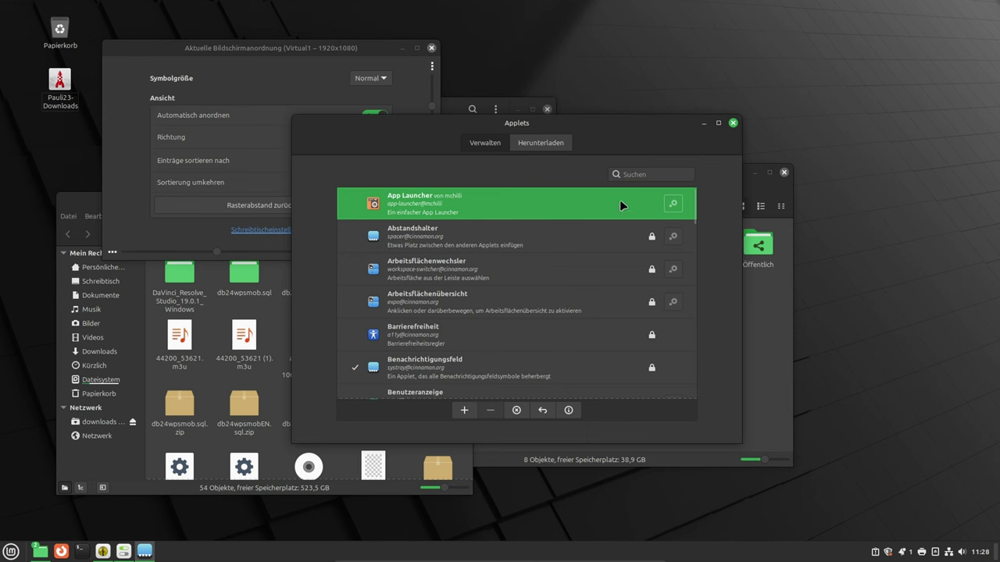
click(460, 413)
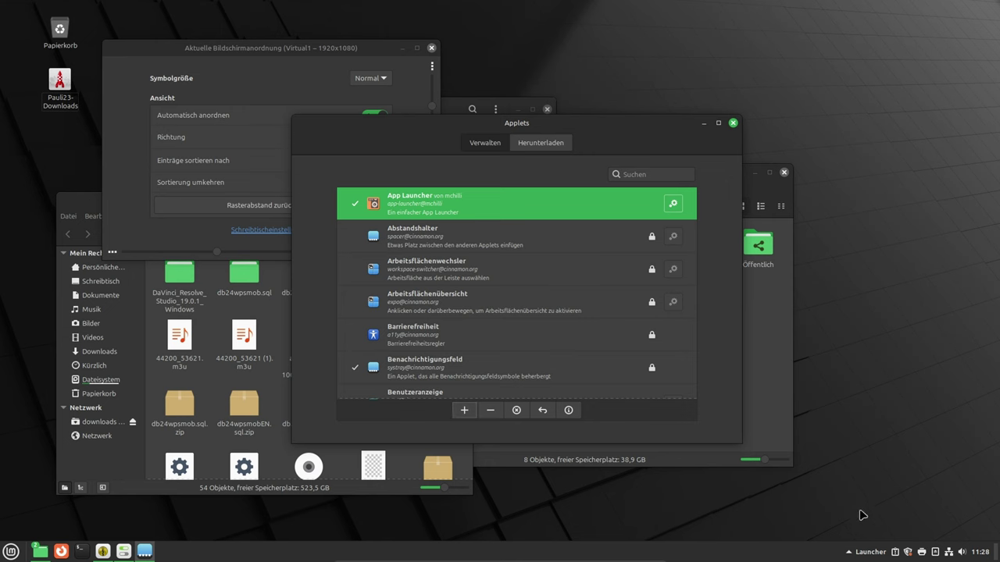
click(868, 553)
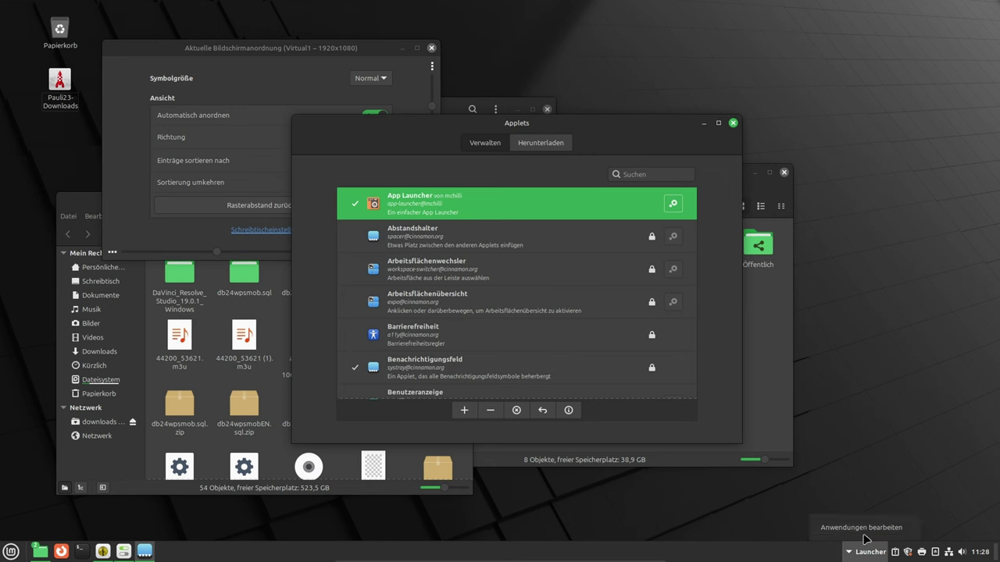
- Create the launcher entry 'CS23 Downloads' running nemo smb://cs-pauli-23/Downloads
right_click(863, 551)
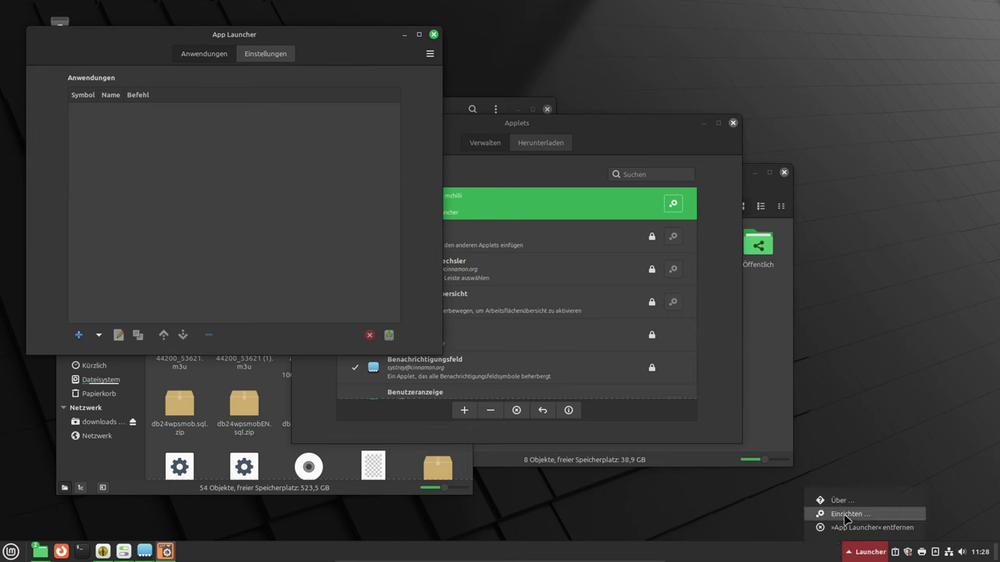
click(81, 338)
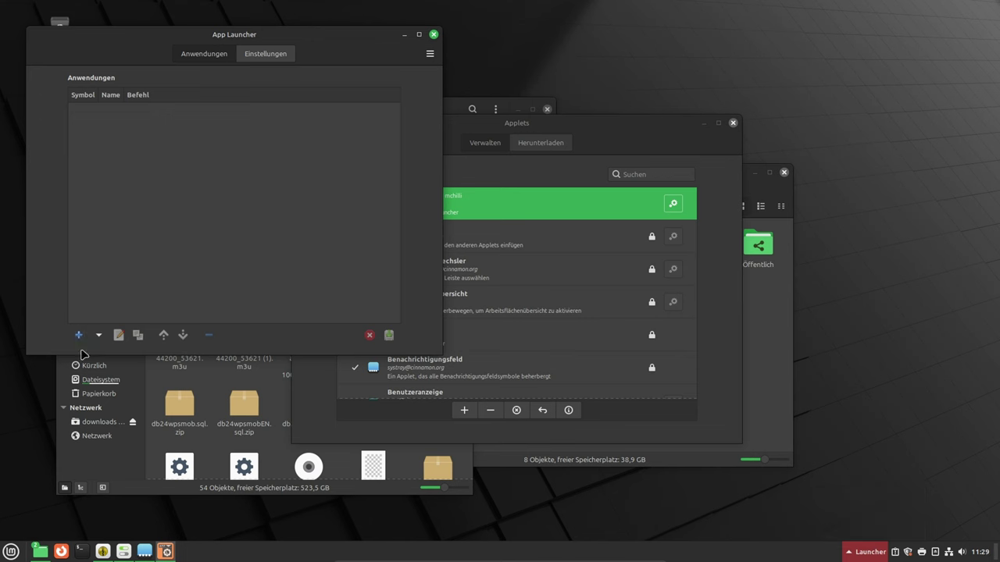
click(82, 336)
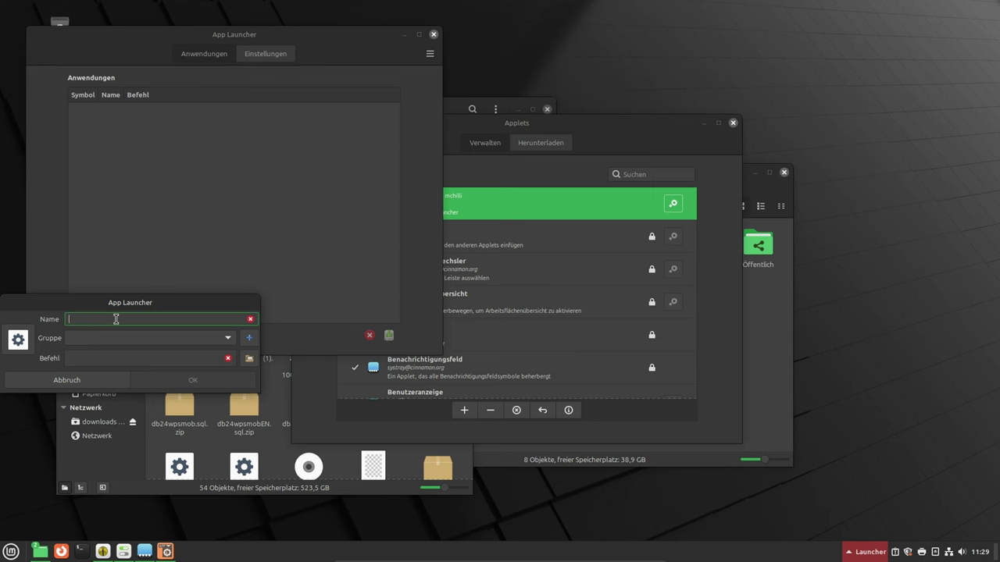
text(CS23 Downloads)
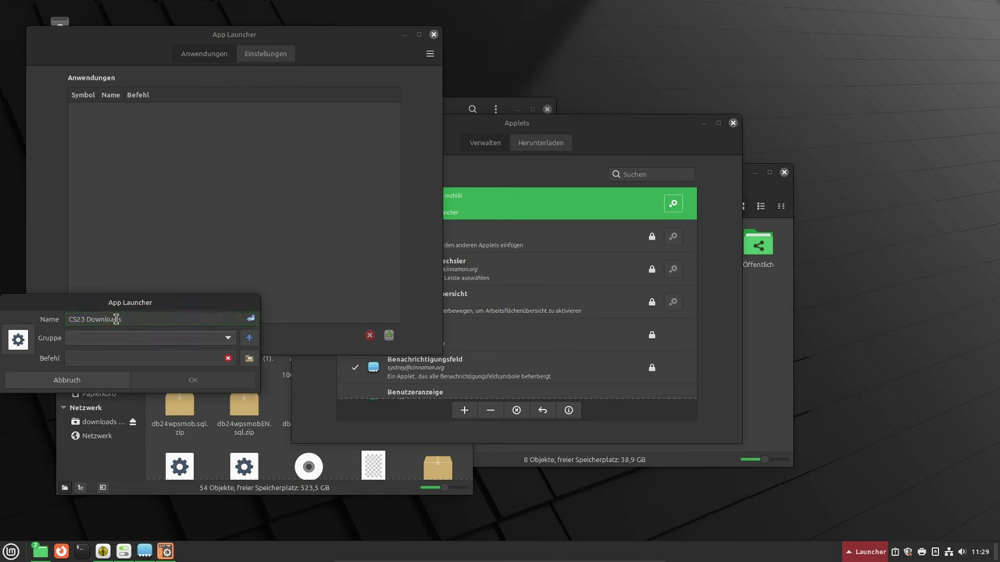
click(130, 358)
text(nemo smb://cs-pauli-23/Downloads)
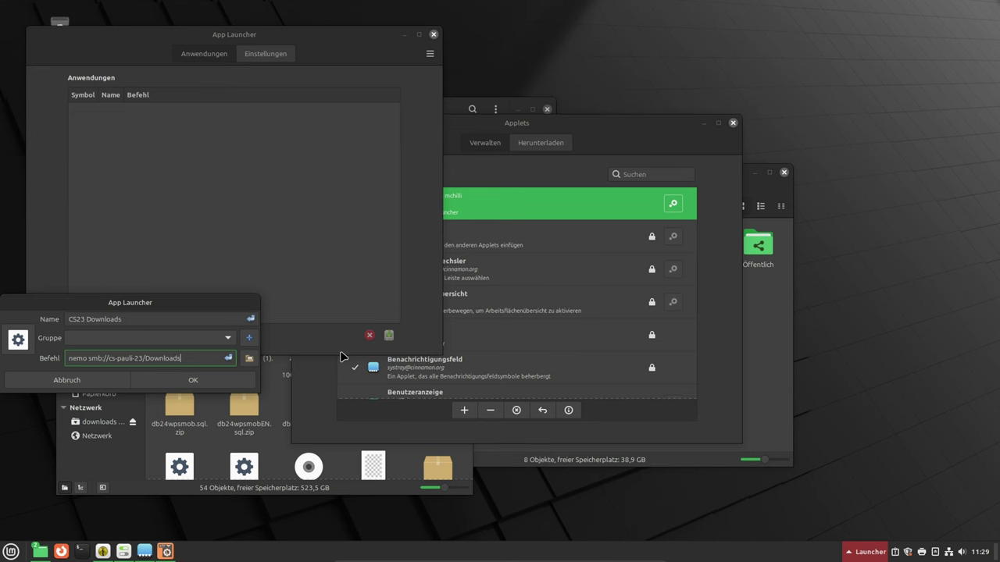
click(245, 377)
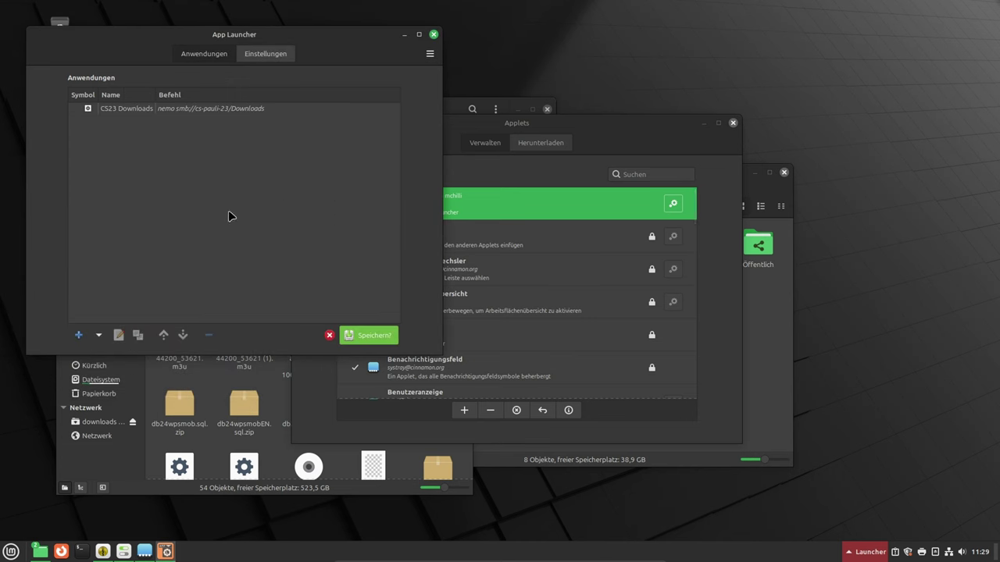
- Add the entry 'cs23 Bilder' running nemo smb://cs-pauli-23/bilder and save both launcher entries
click(79, 335)
click(83, 318)
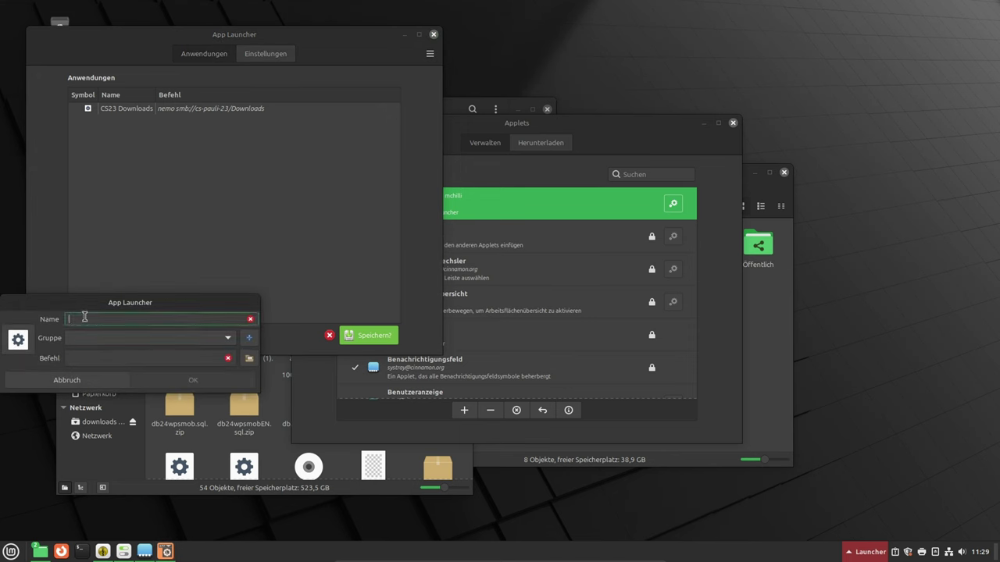
text(cs23 Bilder)
key(Tab)
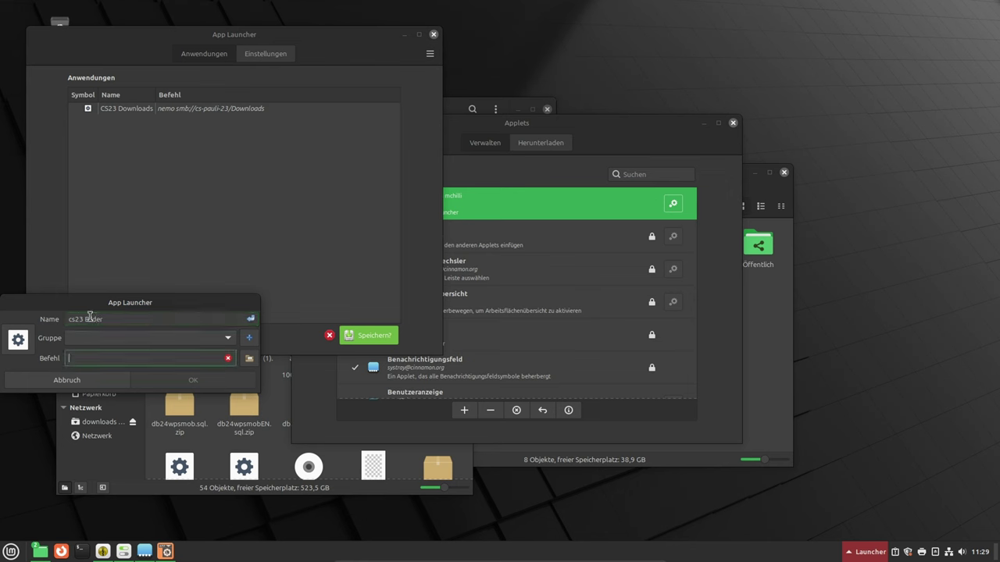
text(nemo smb://cs-pauli-23/bilder)
key(Return)
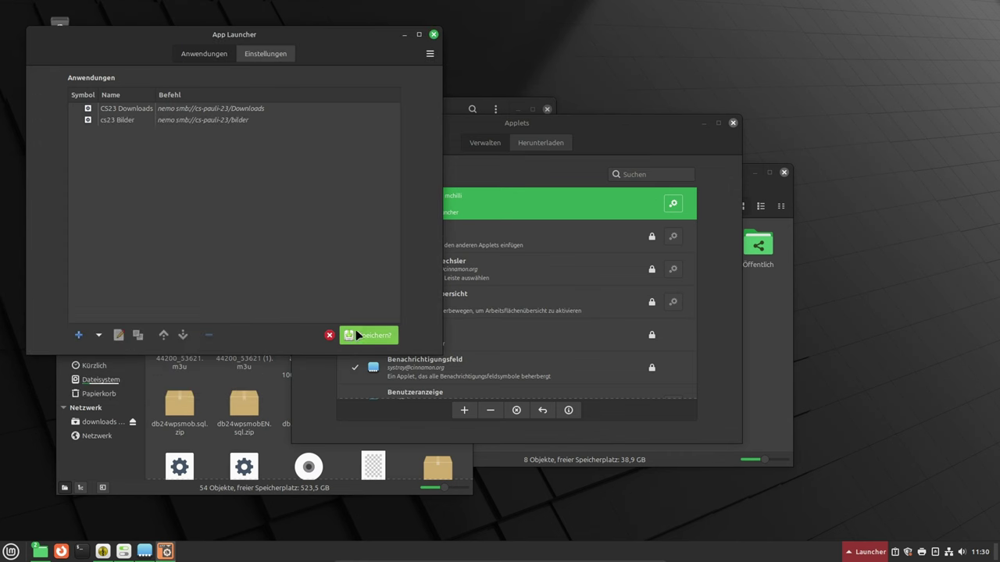
click(369, 335)
- Close the launcher, Applets and desktop settings windows and the network password window
click(434, 34)
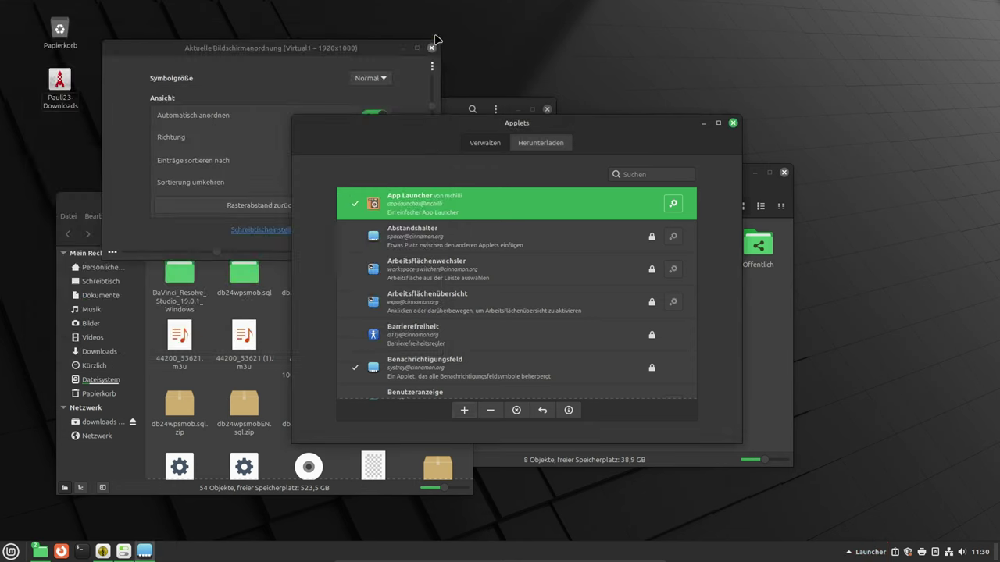
click(732, 123)
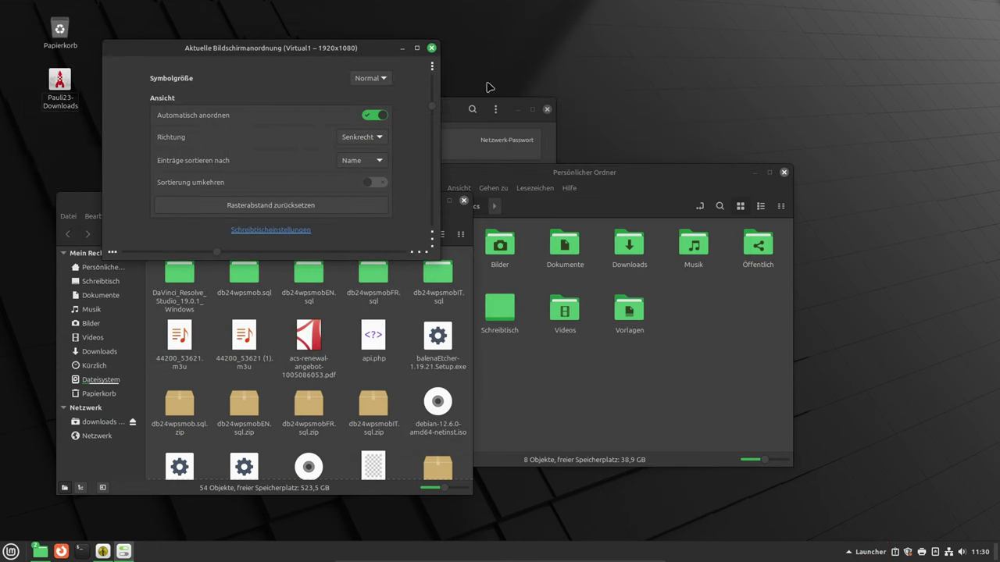
click(431, 47)
click(547, 110)
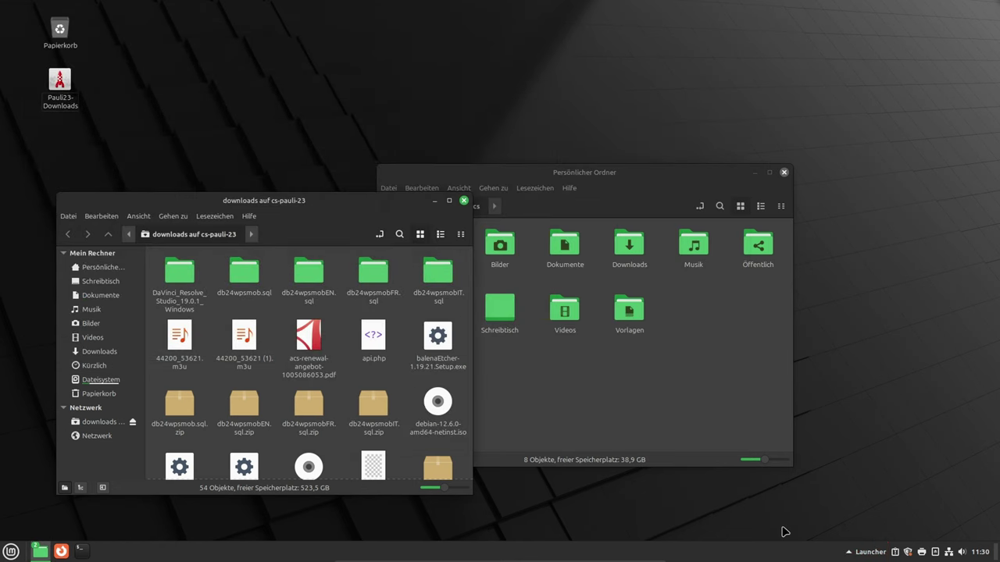
- Open the CS23 Downloads and cs23 Bilder shares from the panel launcher
click(865, 554)
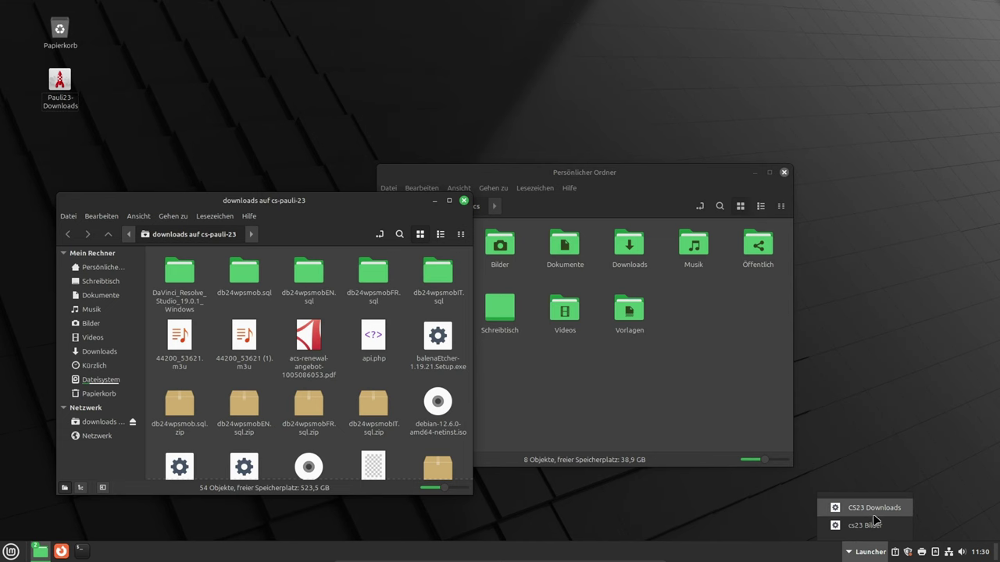
click(872, 509)
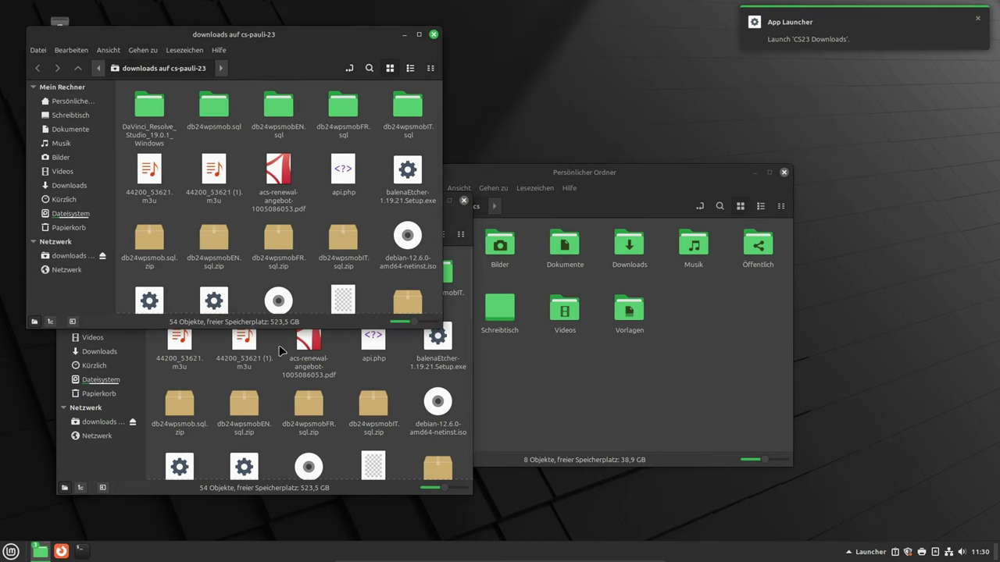
drag(95, 33, 129, 71)
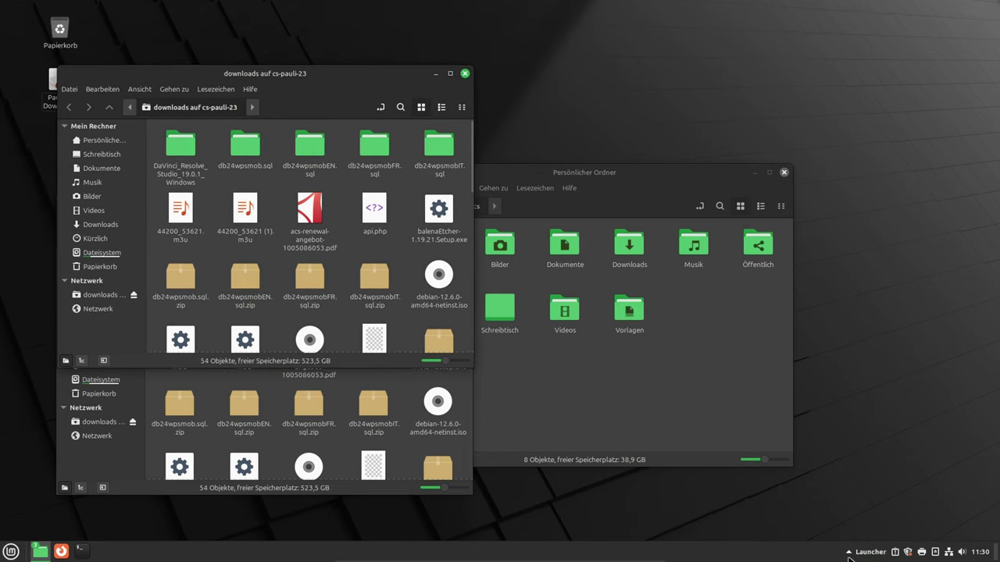
click(871, 552)
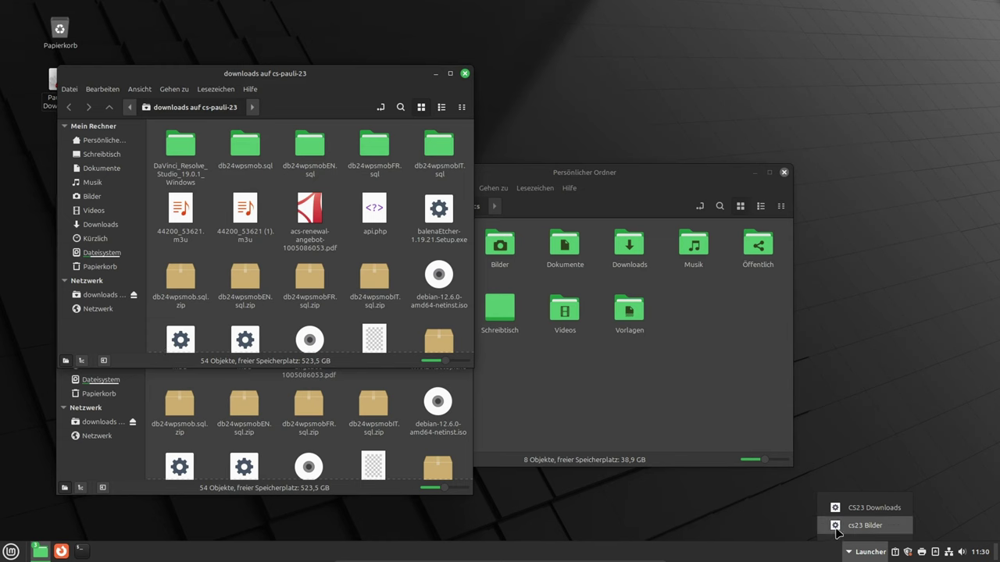
click(865, 530)
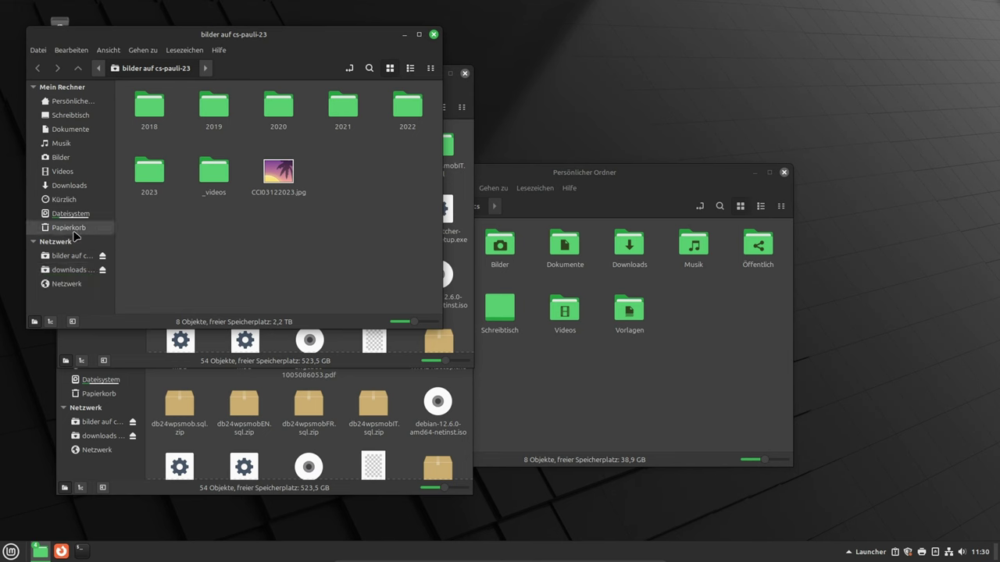
- Close the bilder, both downloads, and home folder Nemo windows
click(434, 34)
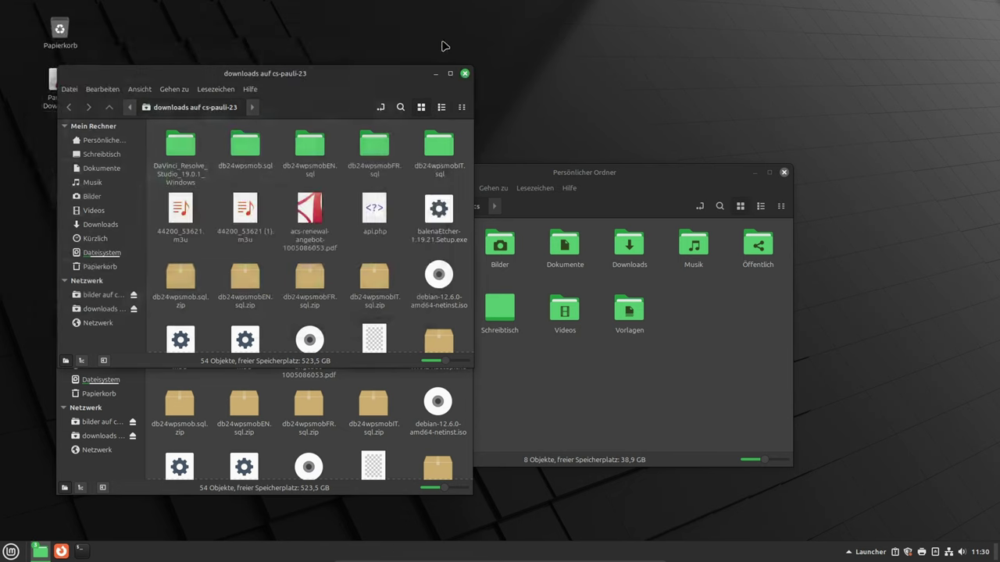
click(465, 73)
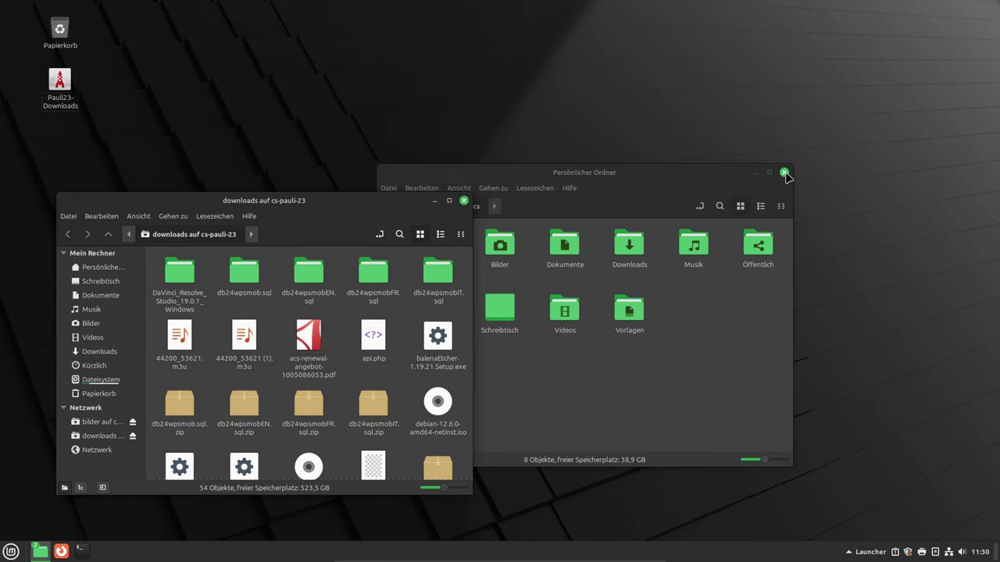
click(784, 172)
click(465, 200)
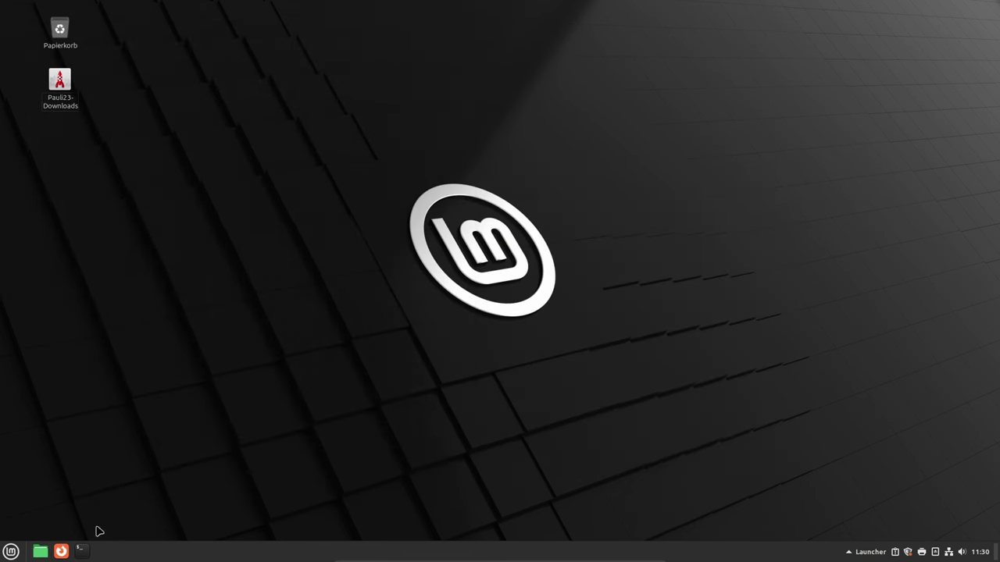
- Restart the system from the Menu's power options
click(11, 552)
click(24, 518)
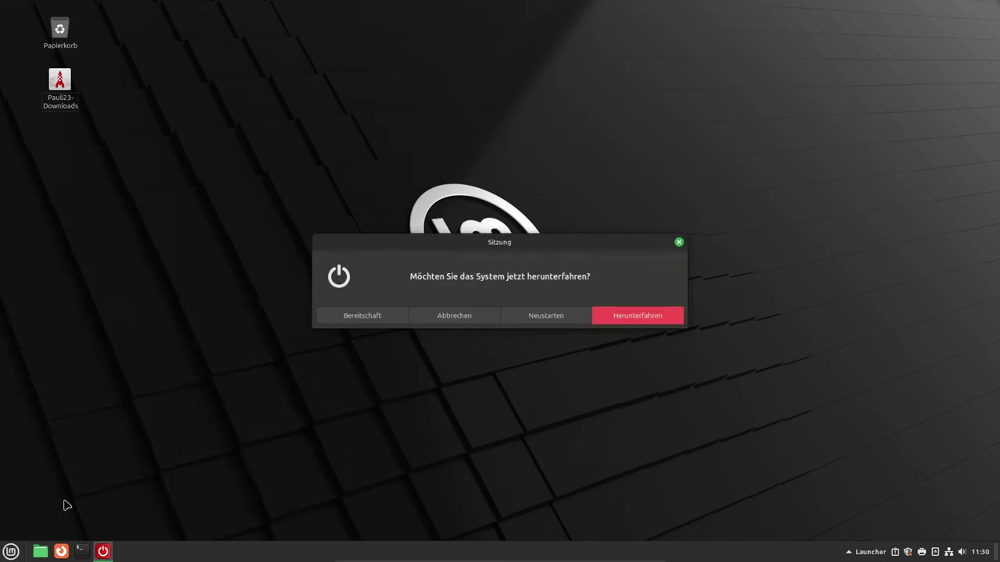
click(562, 320)
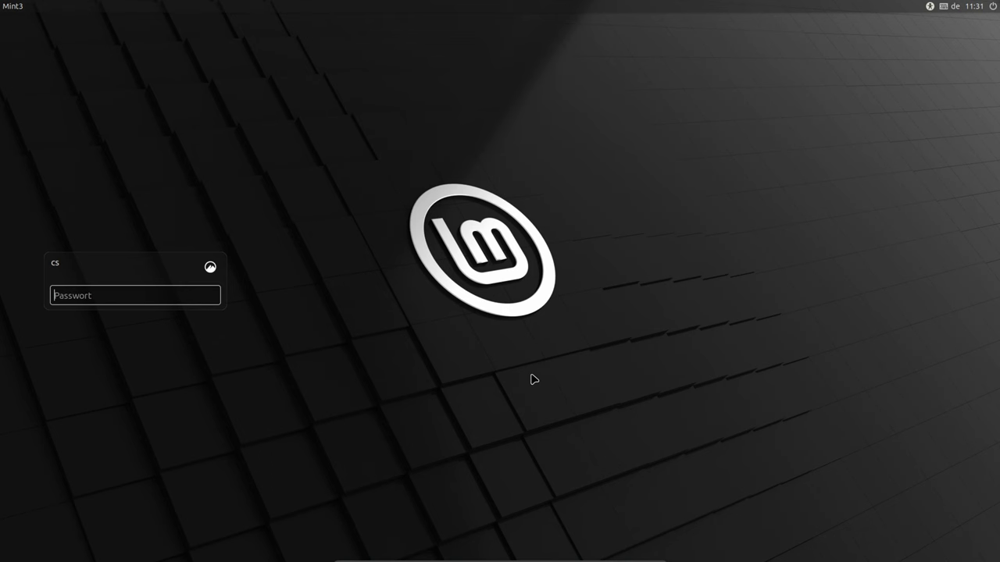
- Log back in with the account password and open cs23 Bilder and CS23 Downloads from the launcher
text(*****)
key(Return)
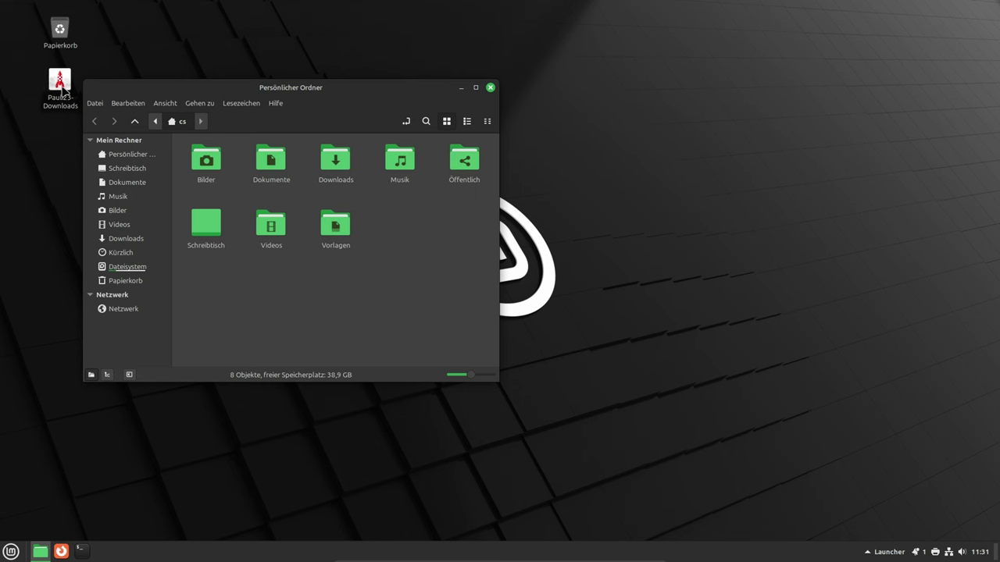
click(889, 548)
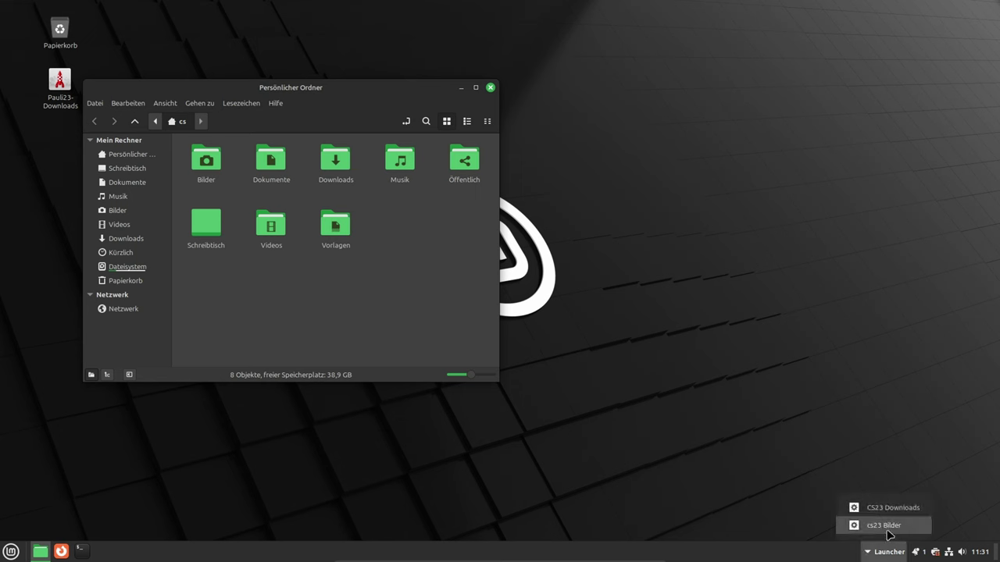
click(888, 530)
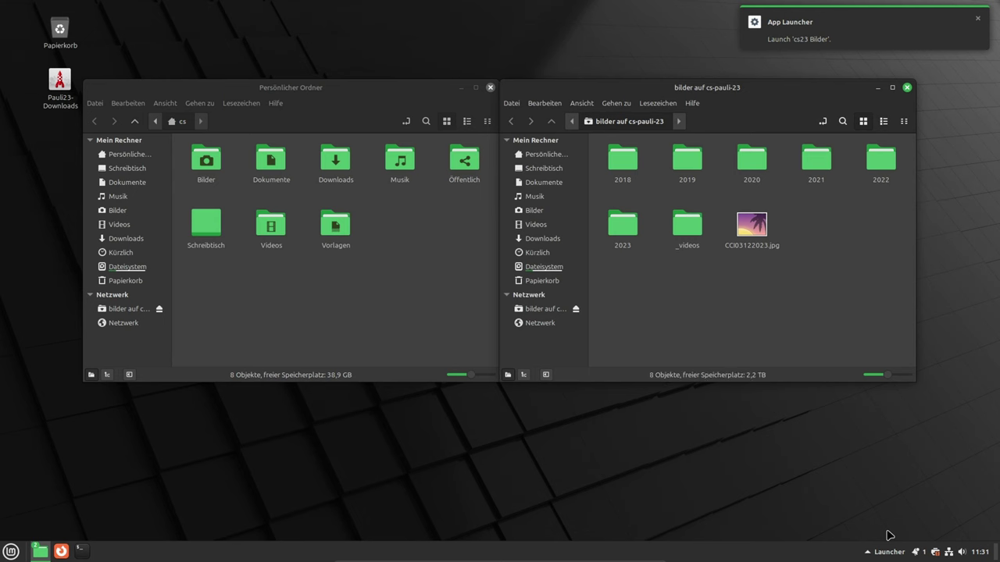
click(886, 549)
click(885, 509)
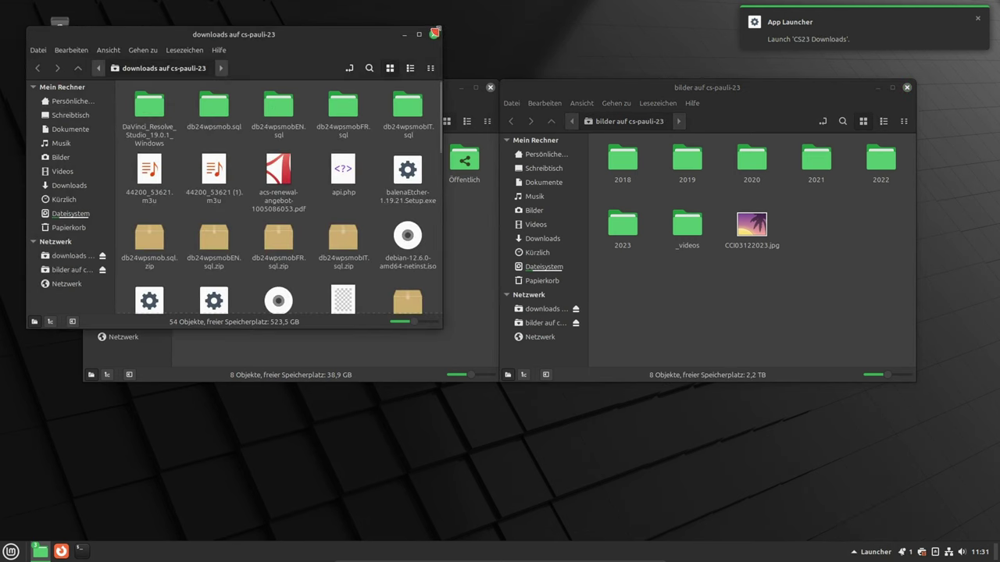
- Close the downloads, home folder and bilder windows
click(434, 35)
click(487, 87)
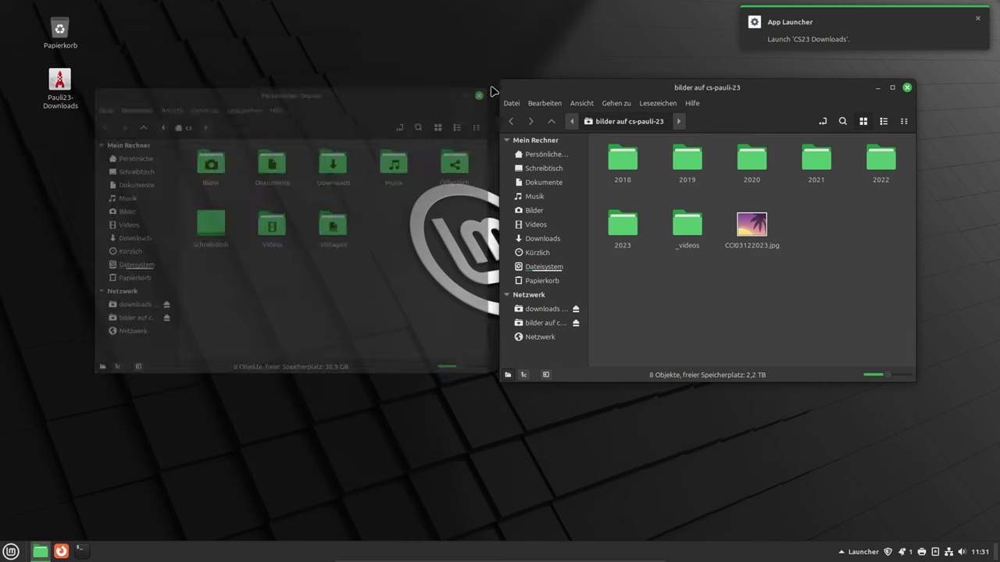
click(907, 88)
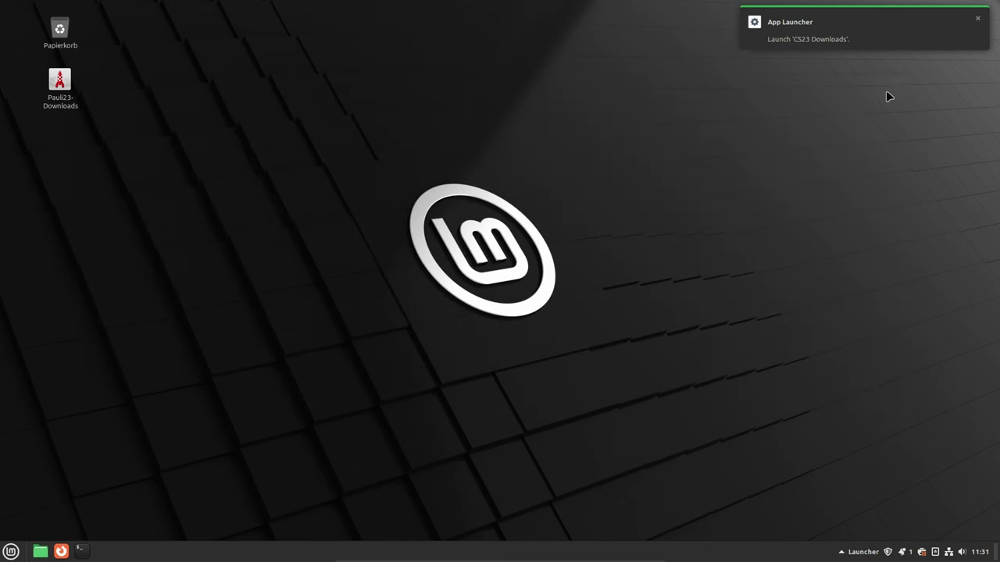